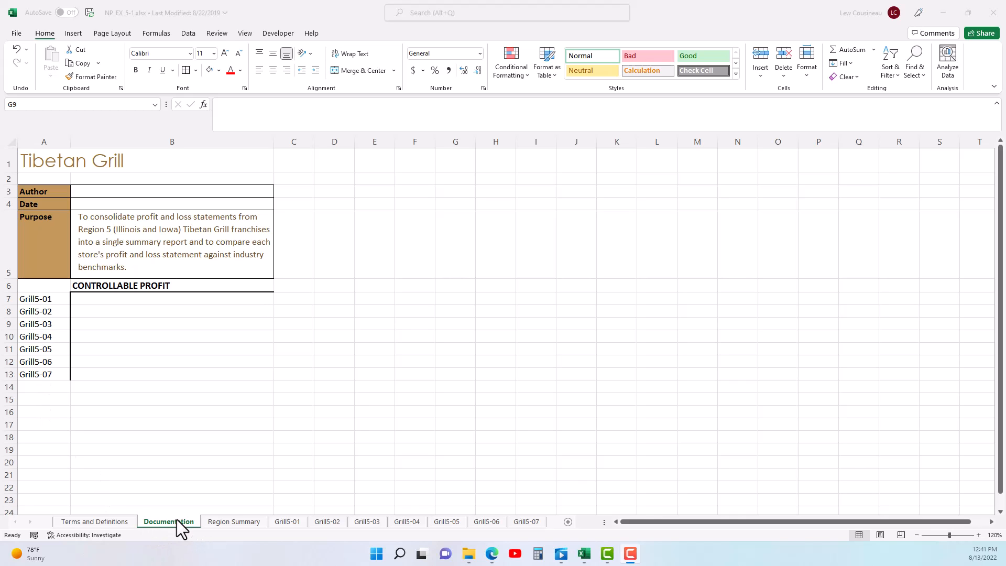
drag(32, 300, 32, 372)
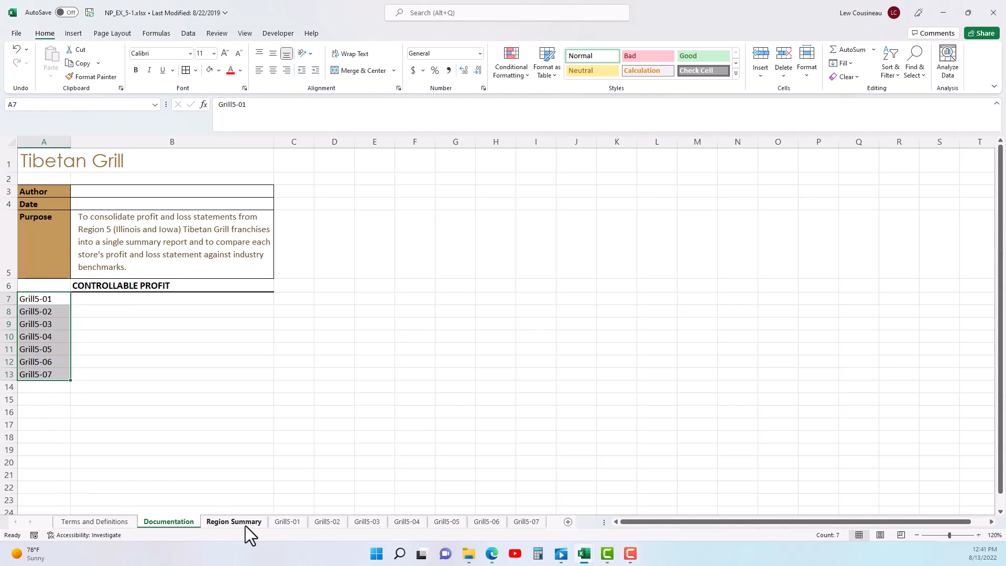
key(ctrl+v)
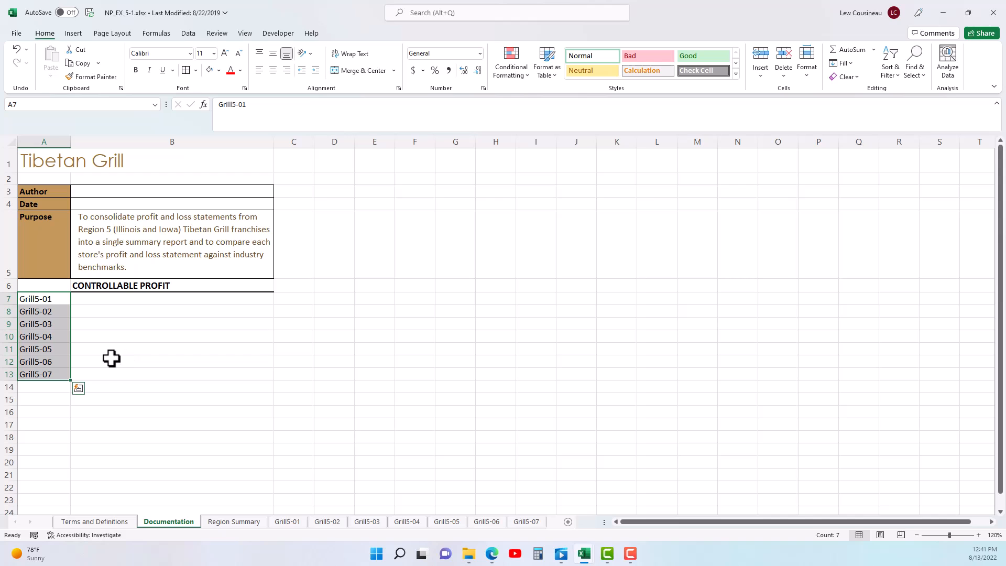
- Hyperlink cell A7 to cell A1 of the Grill5-01 sheet, and test the link before returning to the Documentation sheet
click(38, 299)
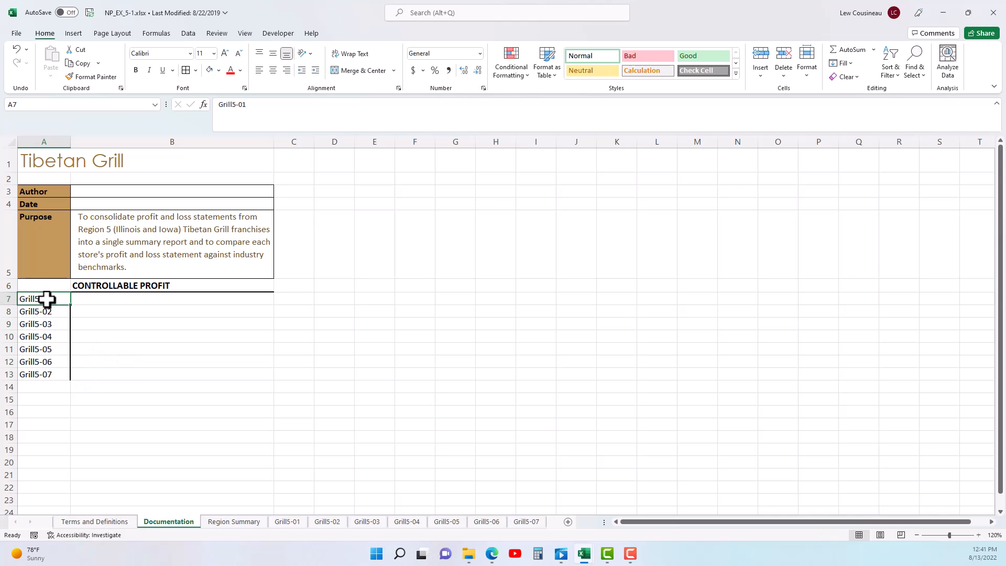
click(76, 34)
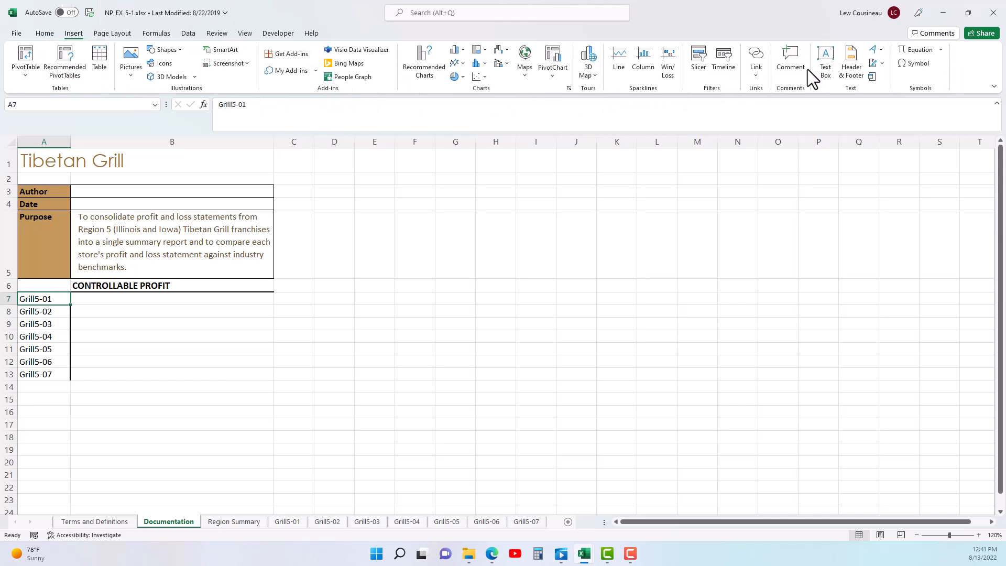
click(756, 59)
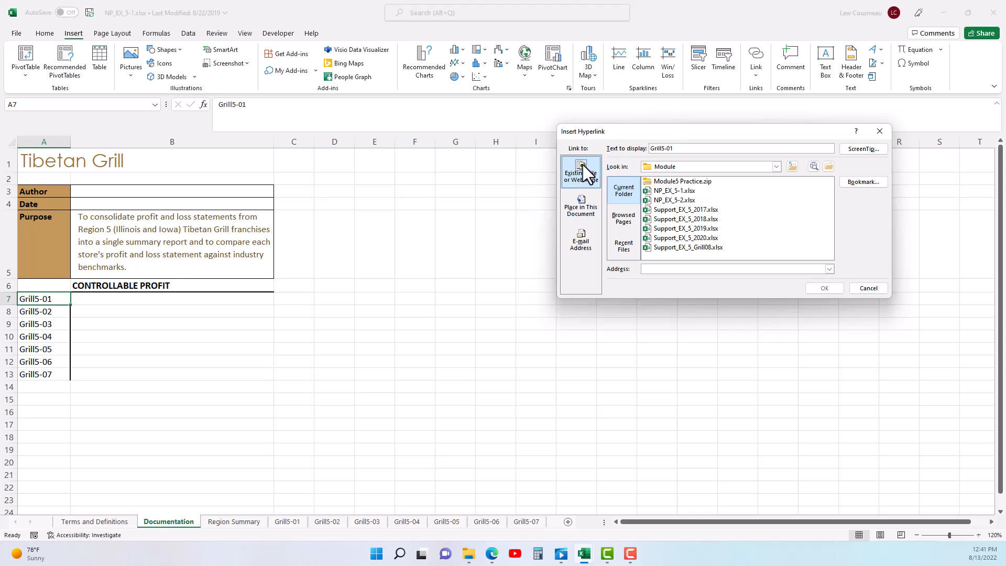
click(585, 206)
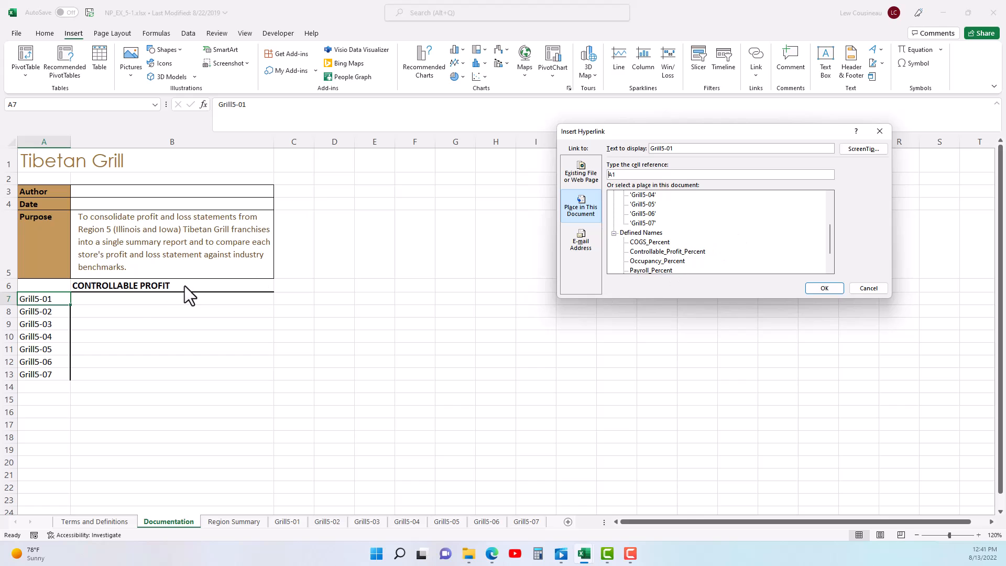
drag(828, 252, 828, 203)
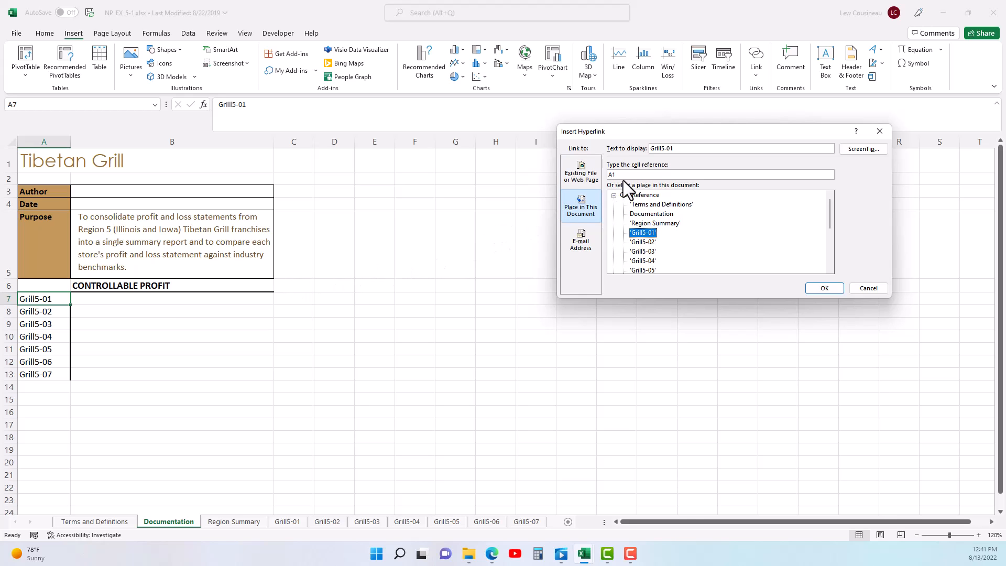
drag(623, 174, 601, 176)
click(824, 288)
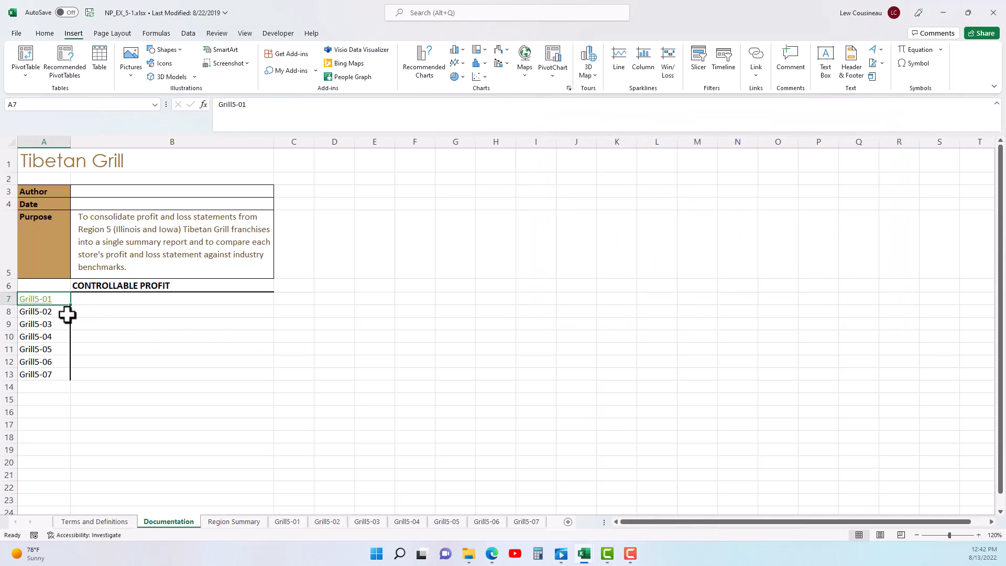
click(36, 300)
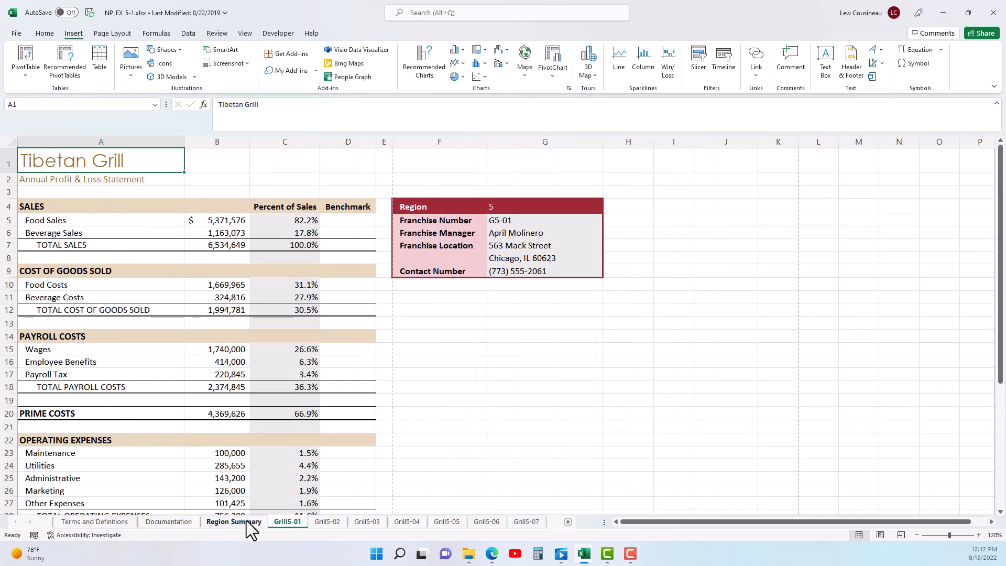
click(167, 522)
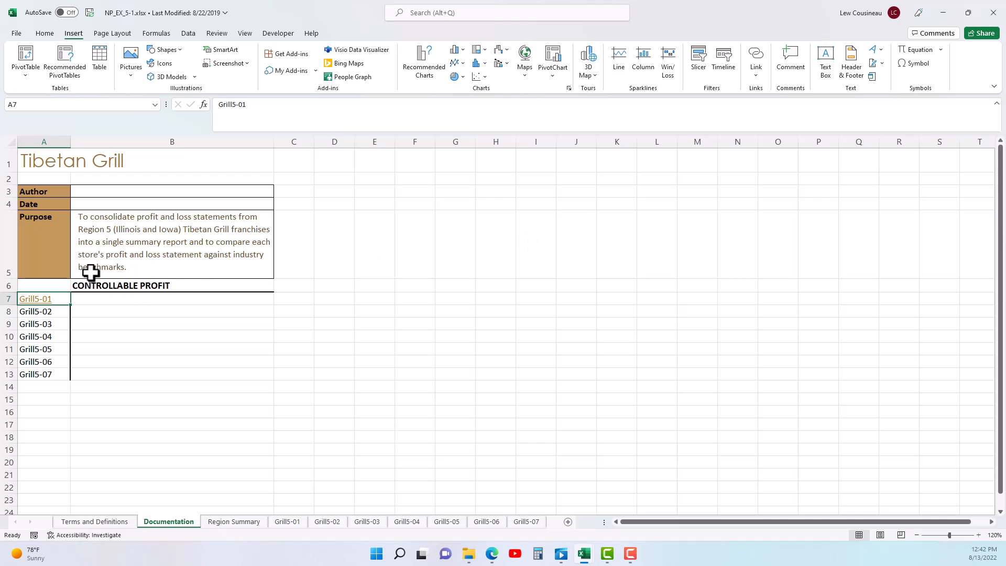
- Edit the hyperlink in cell A7 to add the ScreenTip "Take you to Grill5-01"
right_click(33, 300)
click(80, 503)
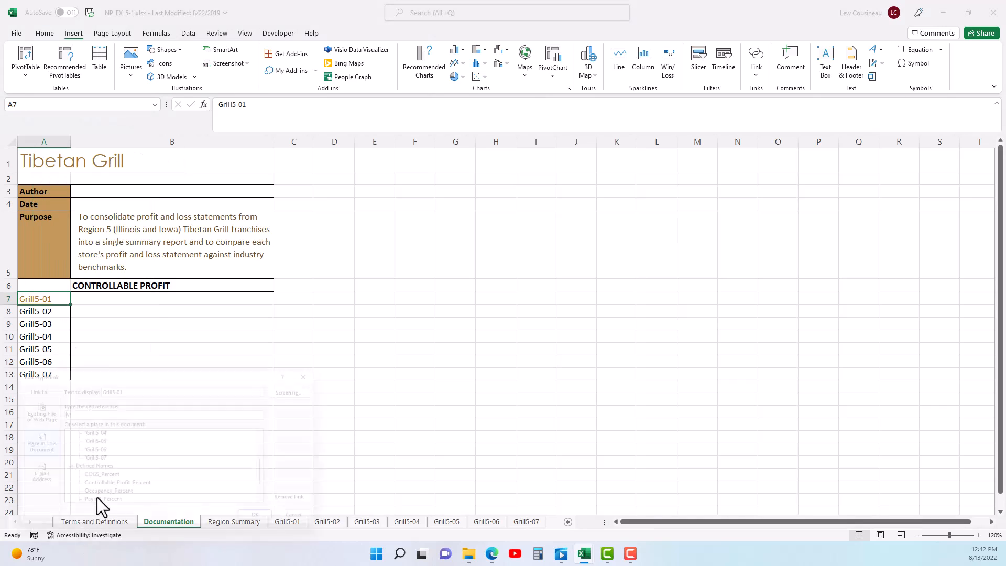
drag(419, 177, 424, 150)
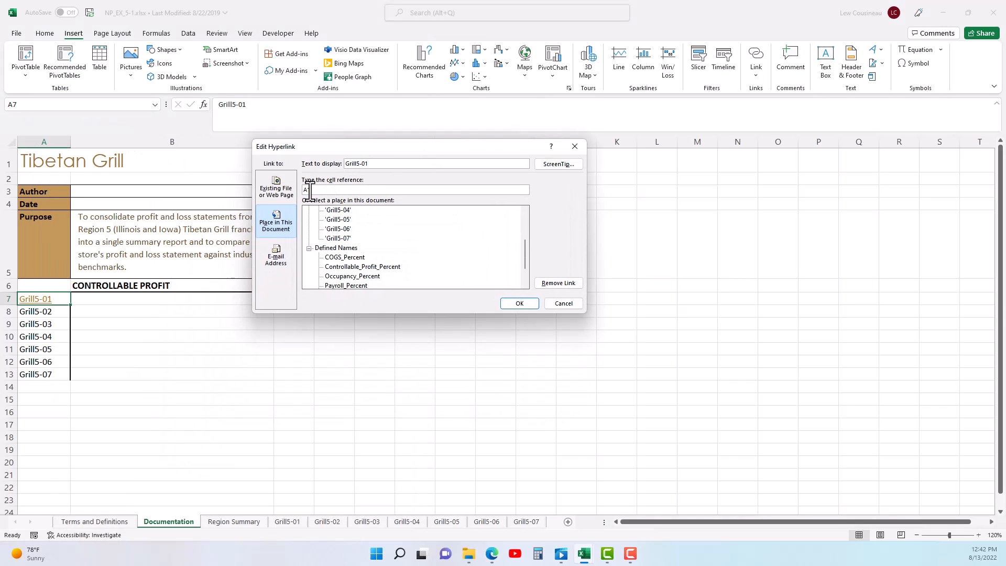
drag(524, 258, 529, 215)
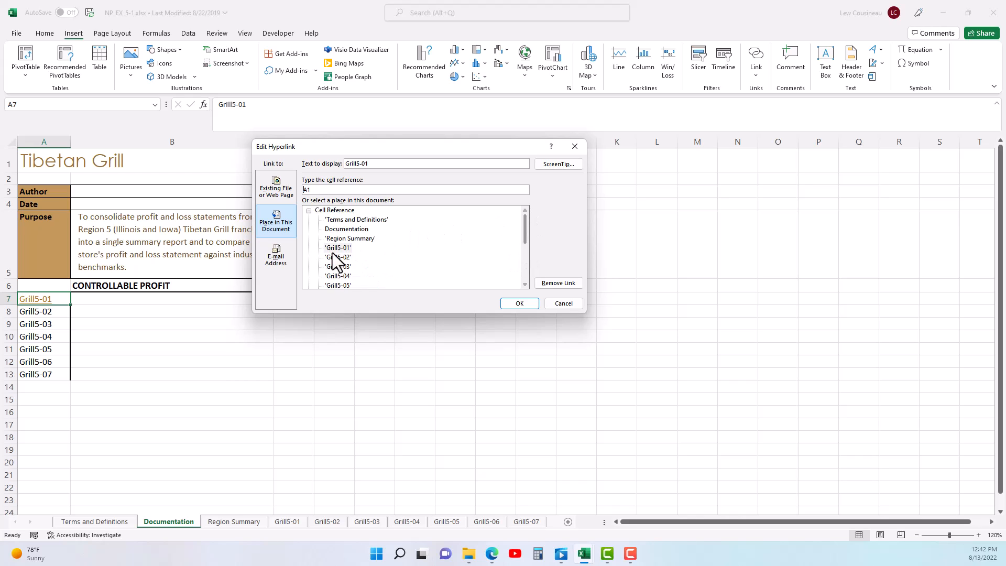
click(569, 164)
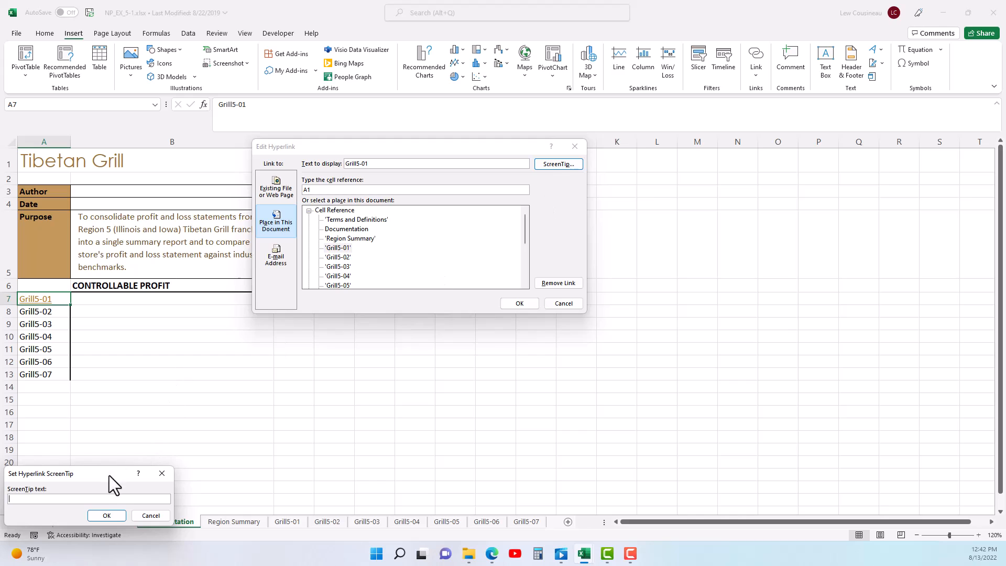
drag(103, 473, 409, 266)
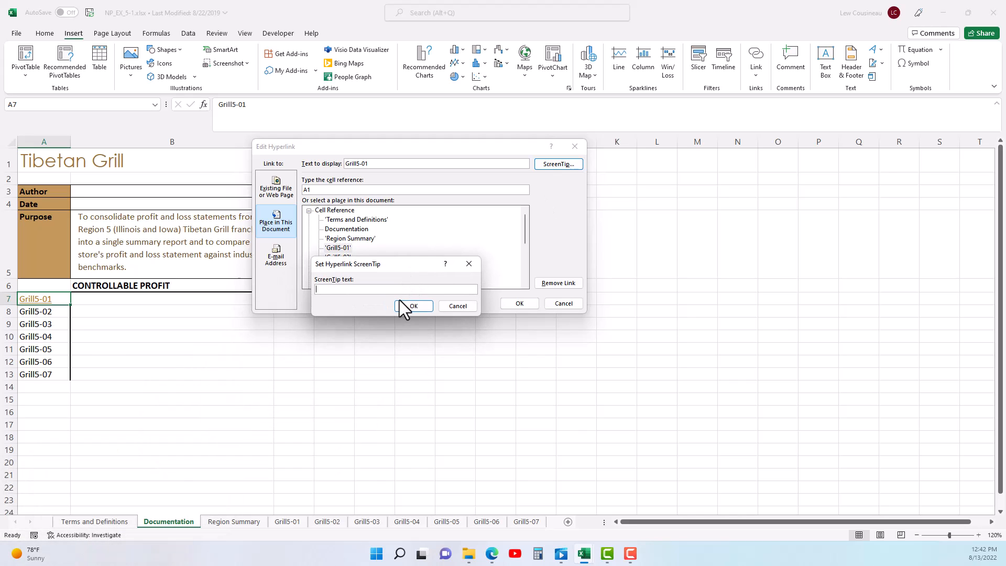
text(Ta)
key(BackSpace)
key(BackSpace)
text(ke you to Grill5-01)
click(414, 308)
click(518, 303)
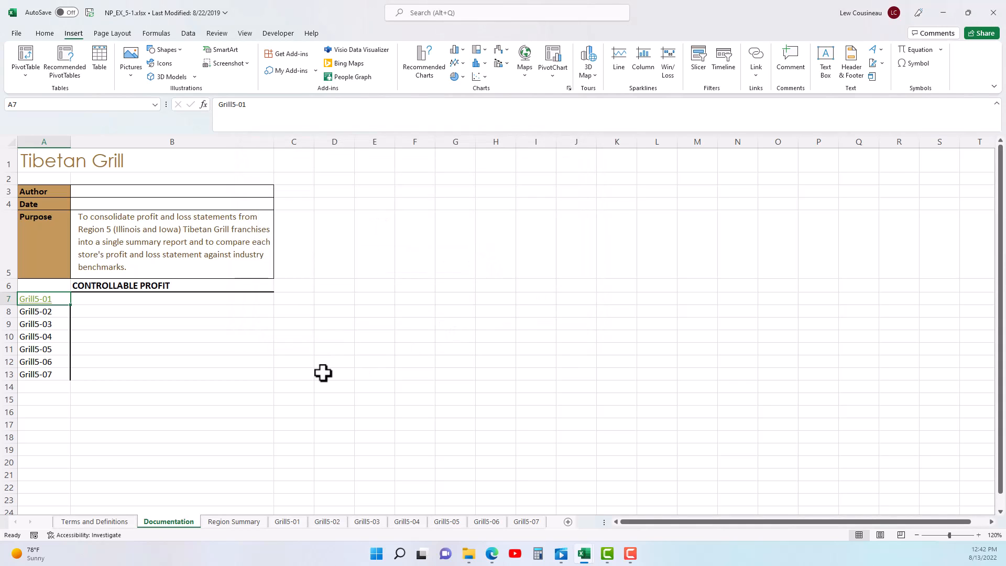
- On the Grill5-01 sheet, add a tan rounded rectangle about 0.34" by 1.78" beside the title, labelled "Back to Documentation"
click(31, 301)
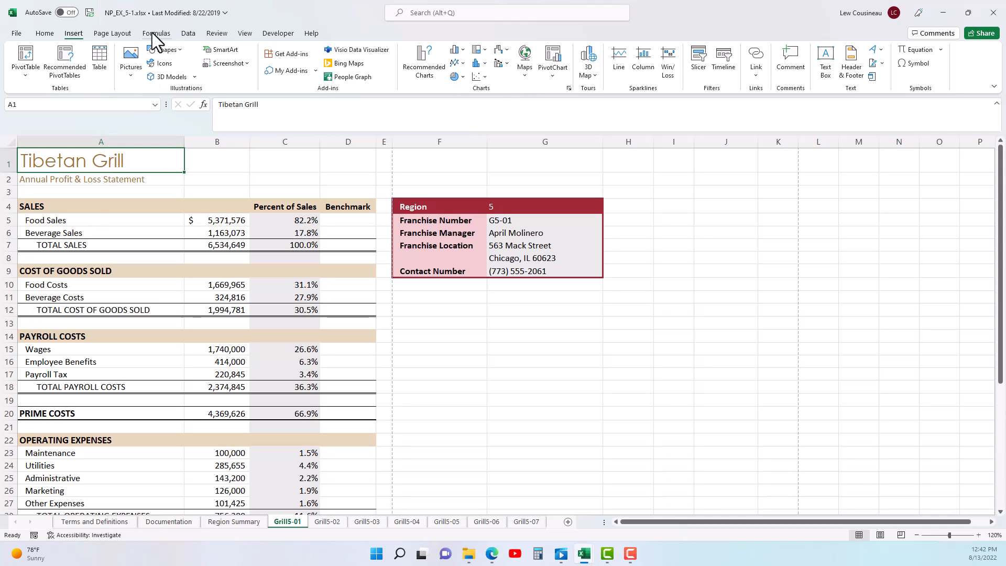
click(178, 50)
click(203, 76)
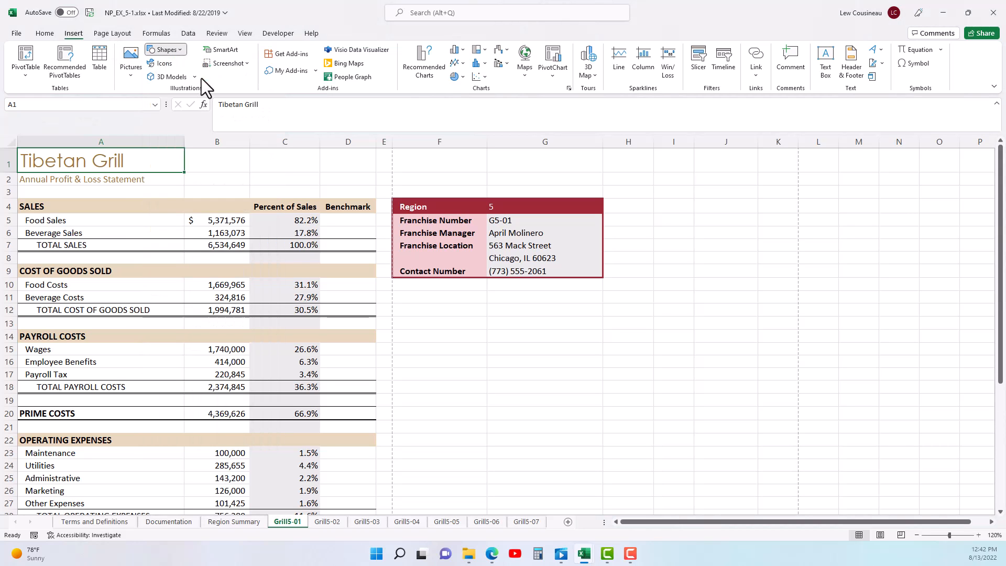
drag(216, 157, 295, 177)
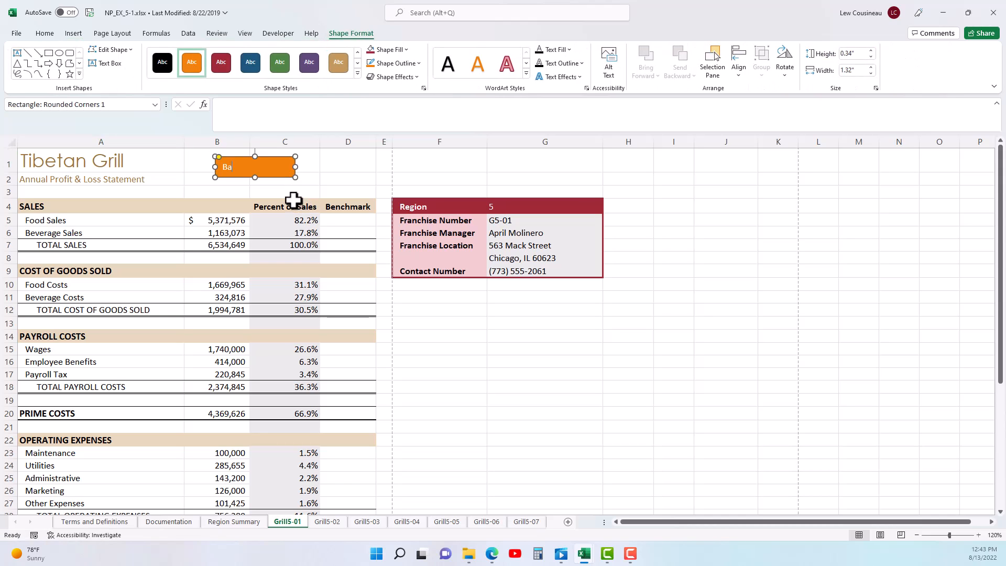
text(Back to Documentation)
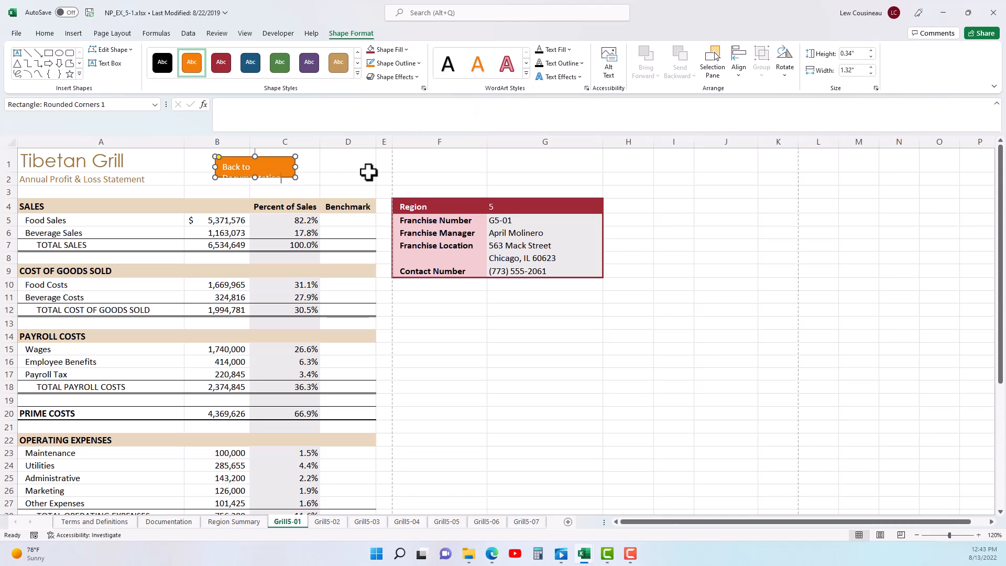
drag(296, 166, 323, 167)
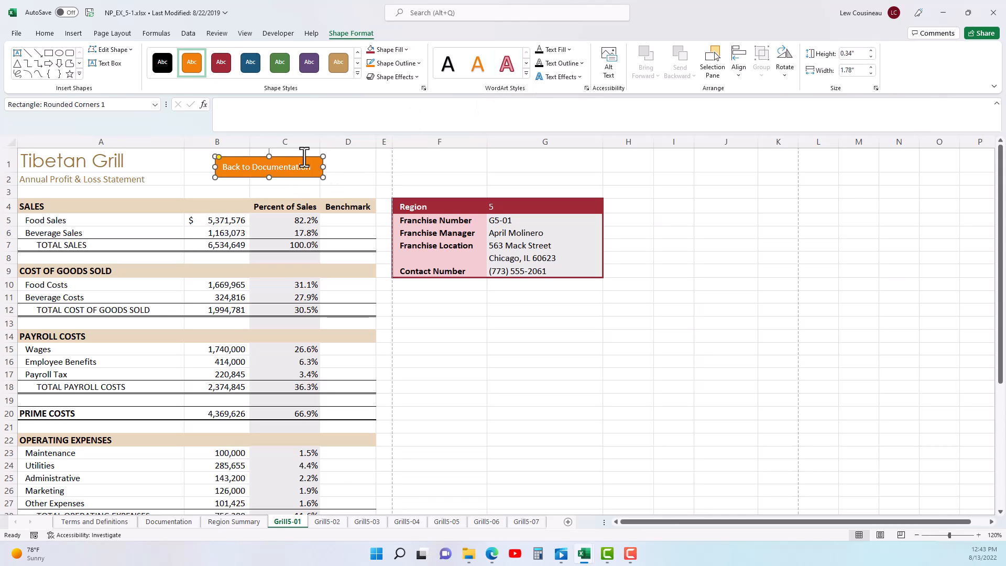
click(345, 65)
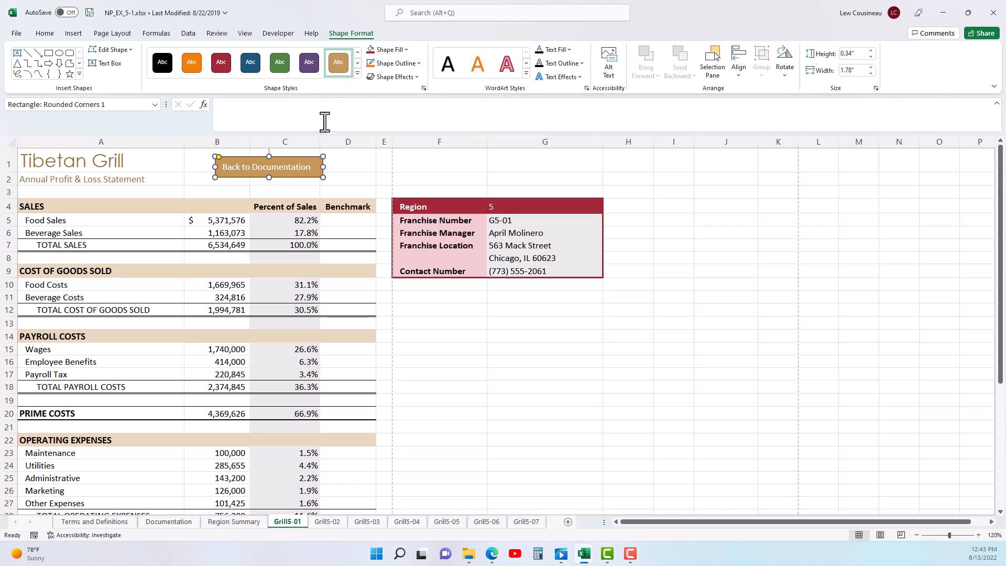
- Link the "Back to Documentation" shape to cell A5 of the Documentation sheet and follow the link to test it
right_click(292, 168)
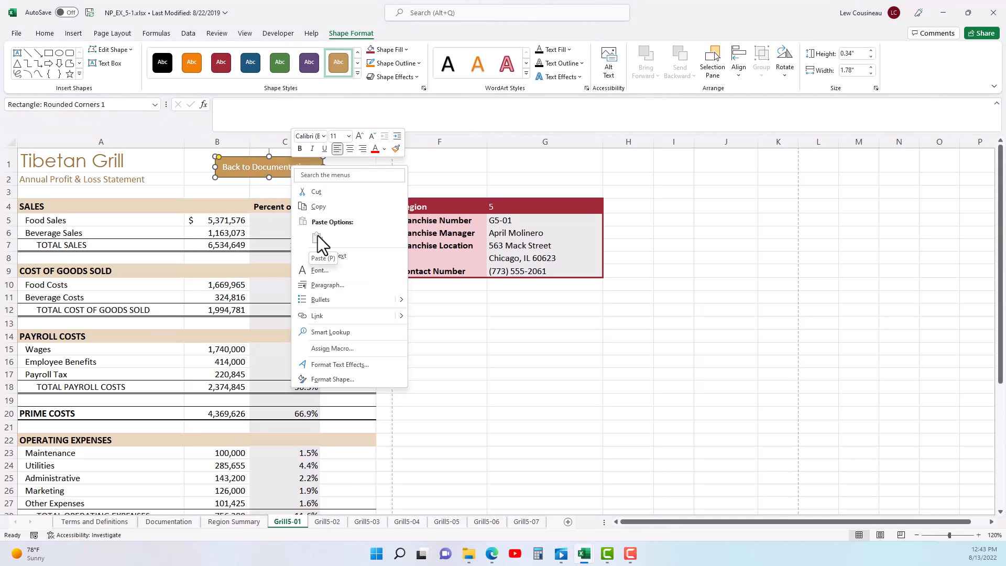
key(Escape)
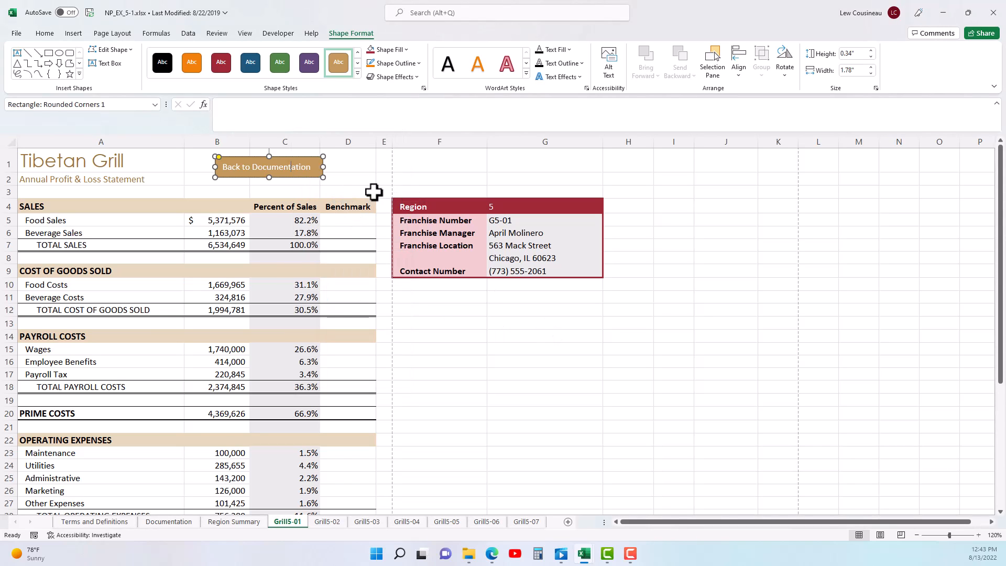
click(387, 166)
click(304, 172)
right_click(254, 157)
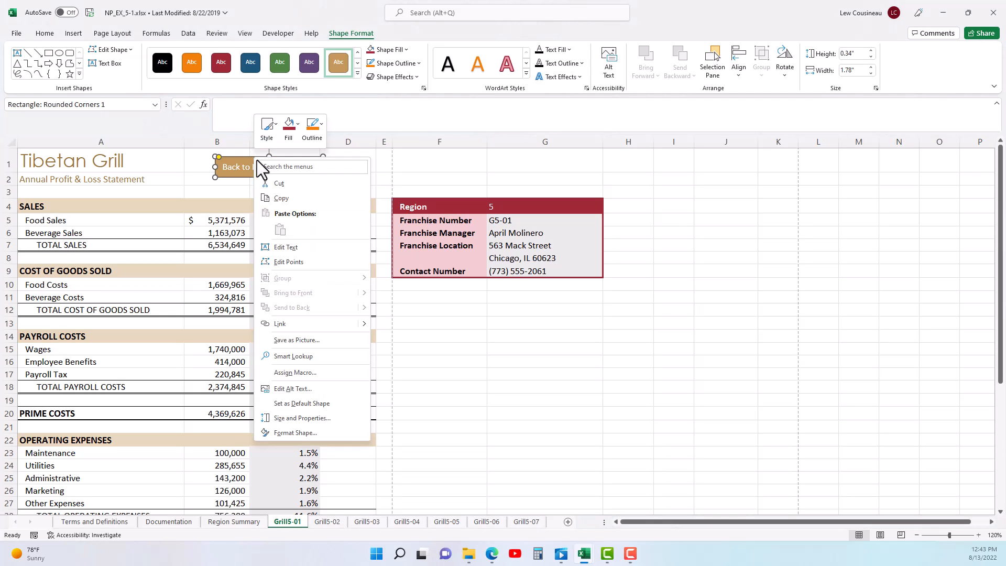
click(310, 325)
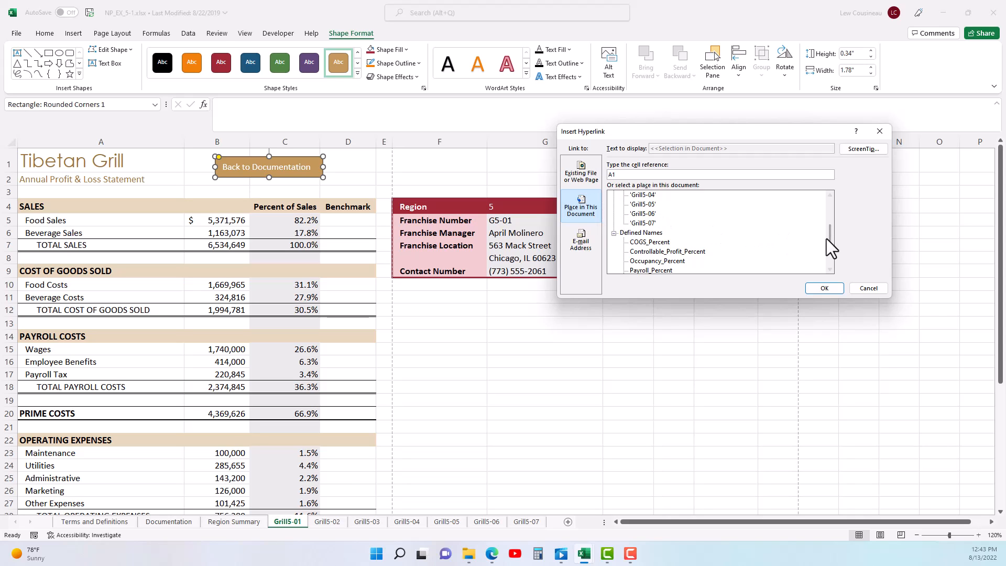
drag(830, 242, 830, 218)
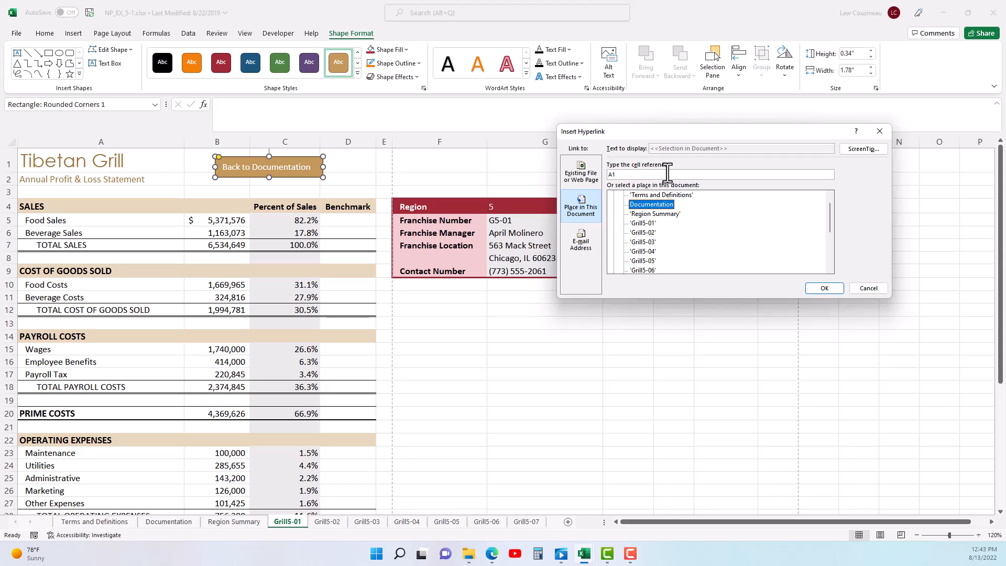
click(589, 193)
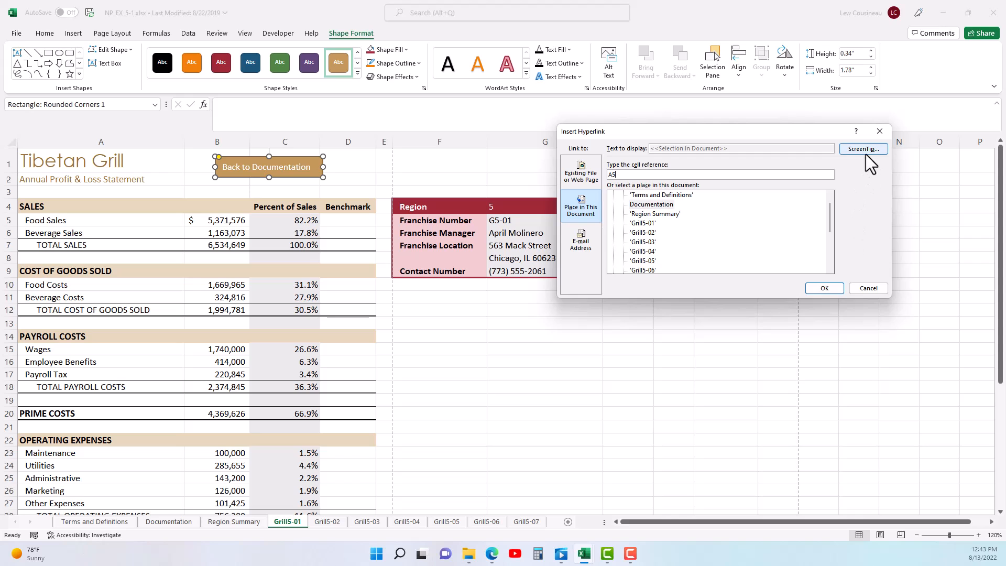
click(824, 289)
click(674, 362)
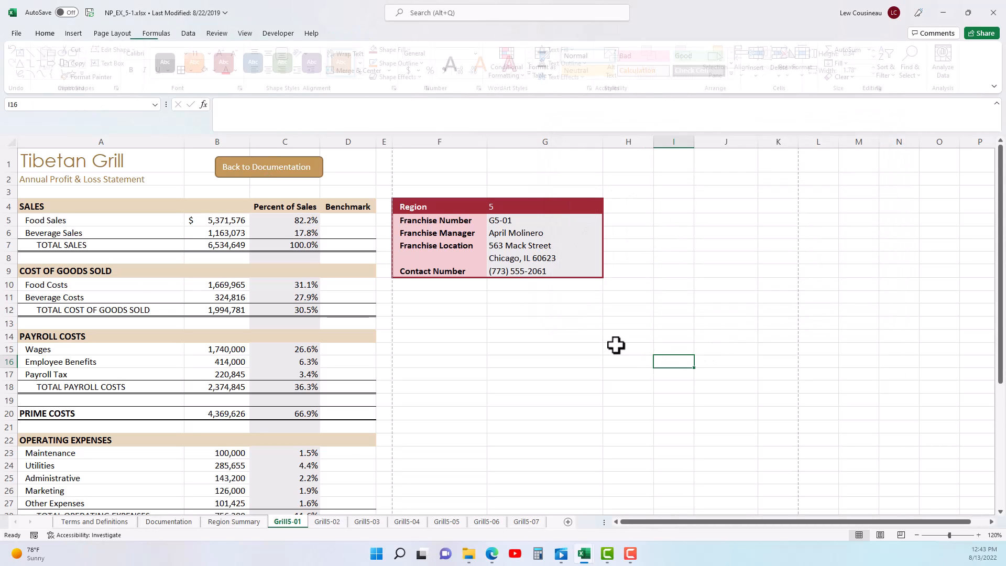
click(273, 170)
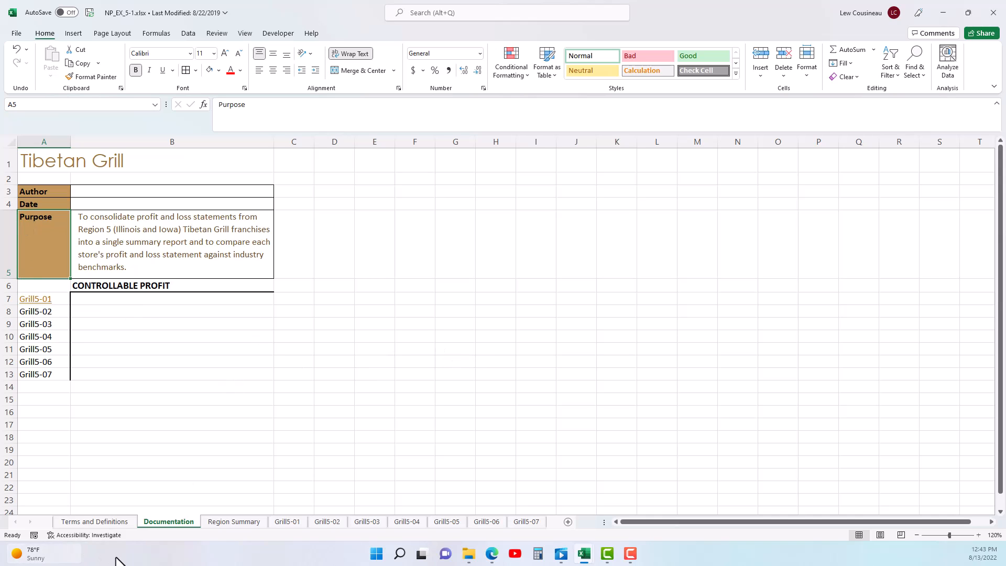
- Change the target cell of the Grill5-01 sheet's "Back to Documentation" link to A7 and test the link
click(299, 526)
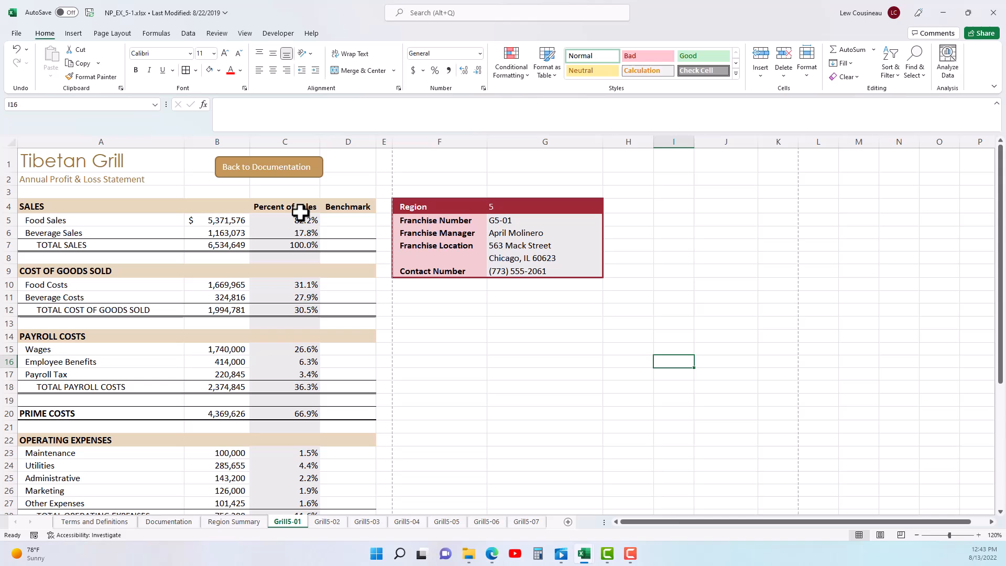
right_click(276, 162)
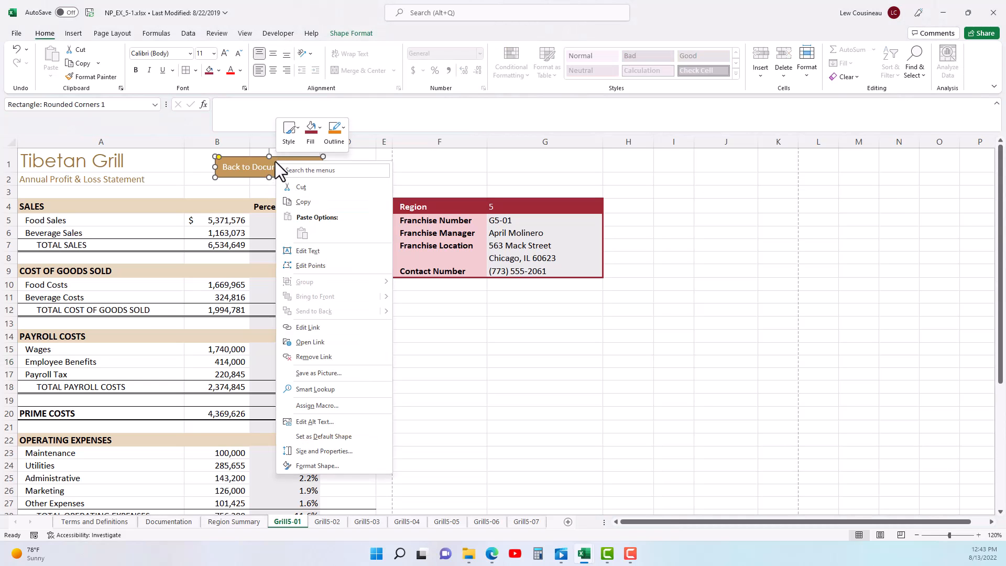
click(321, 327)
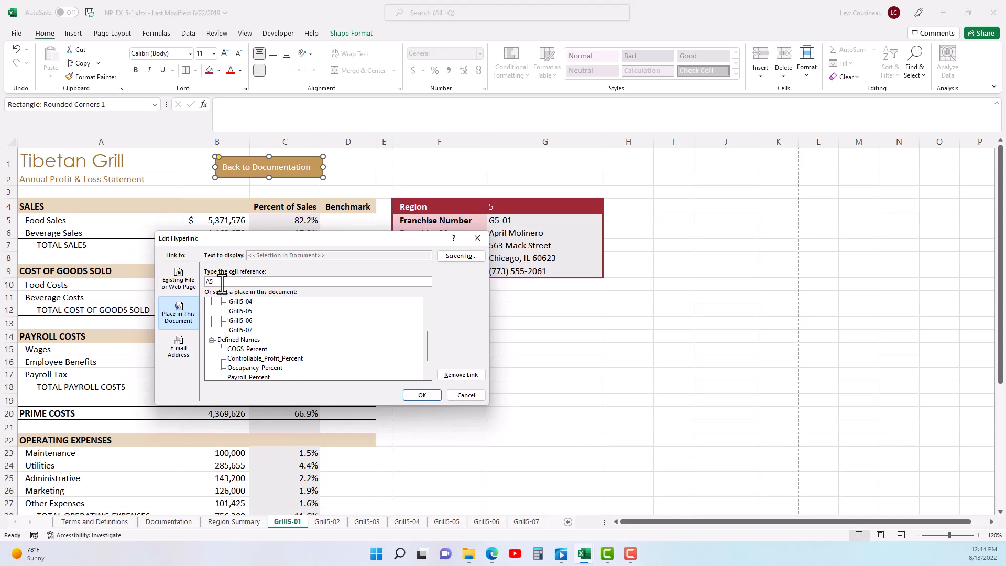
key(Return)
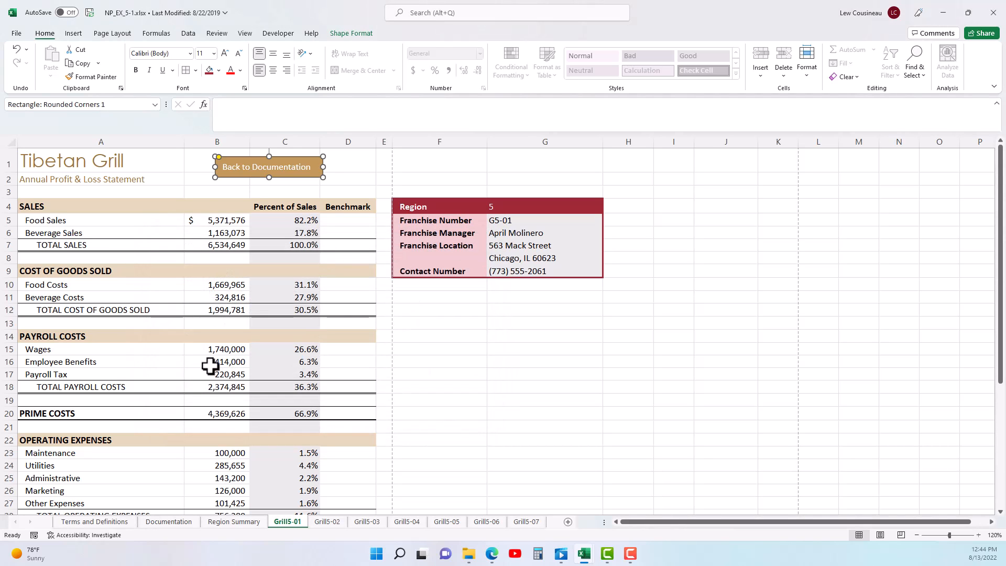
click(271, 181)
click(246, 168)
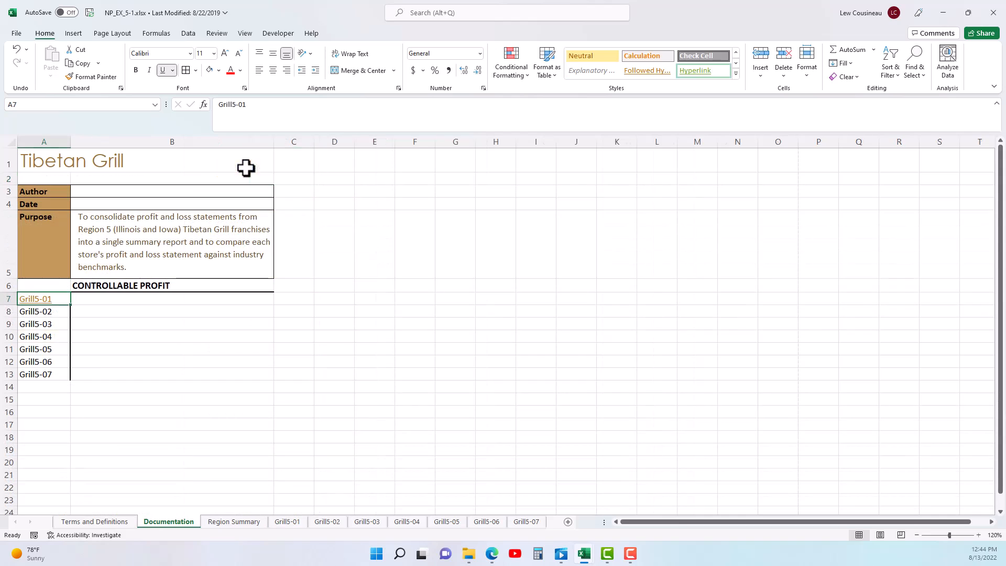
click(25, 314)
click(25, 323)
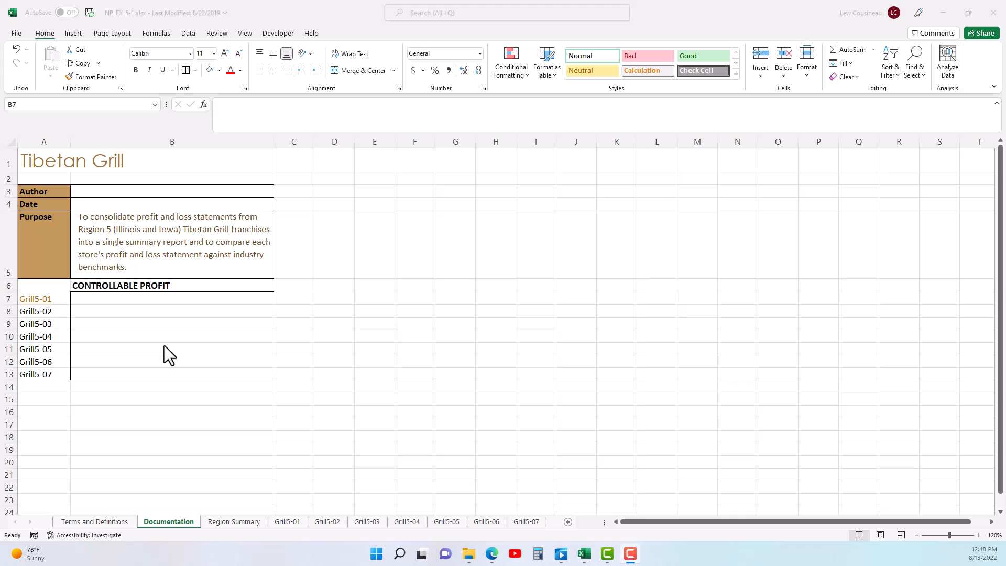
click(135, 305)
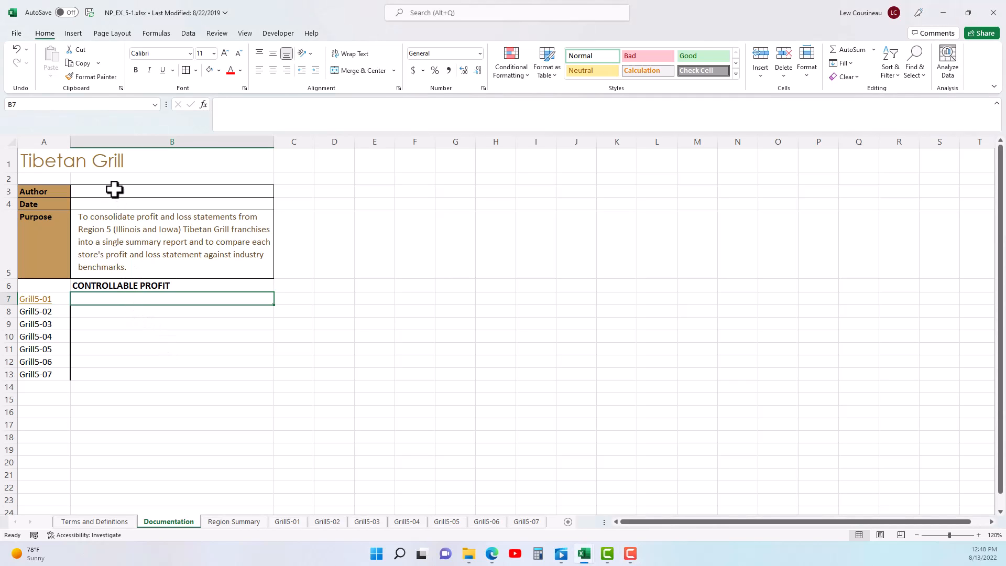
- Select the Tibetan Grill title in A1, switch to the Edge browser and copy the Himalayan Grill website's address
click(63, 162)
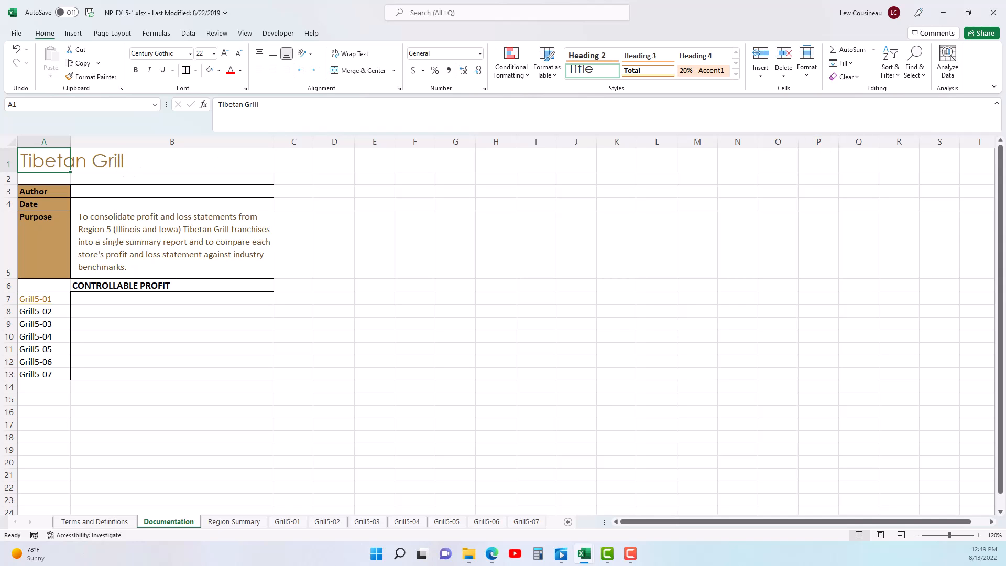
key(alt+Tab)
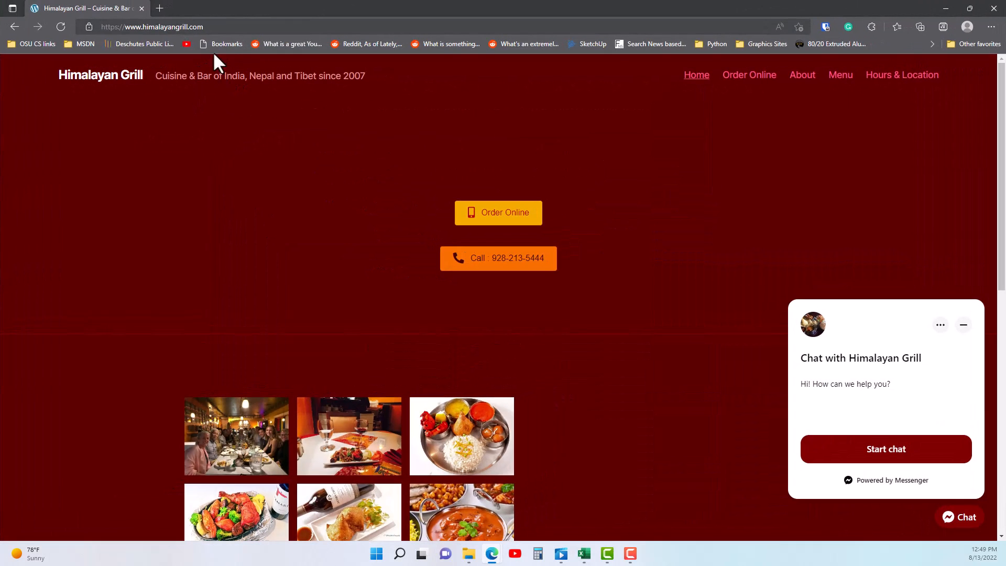
click(239, 27)
key(ctrl+c)
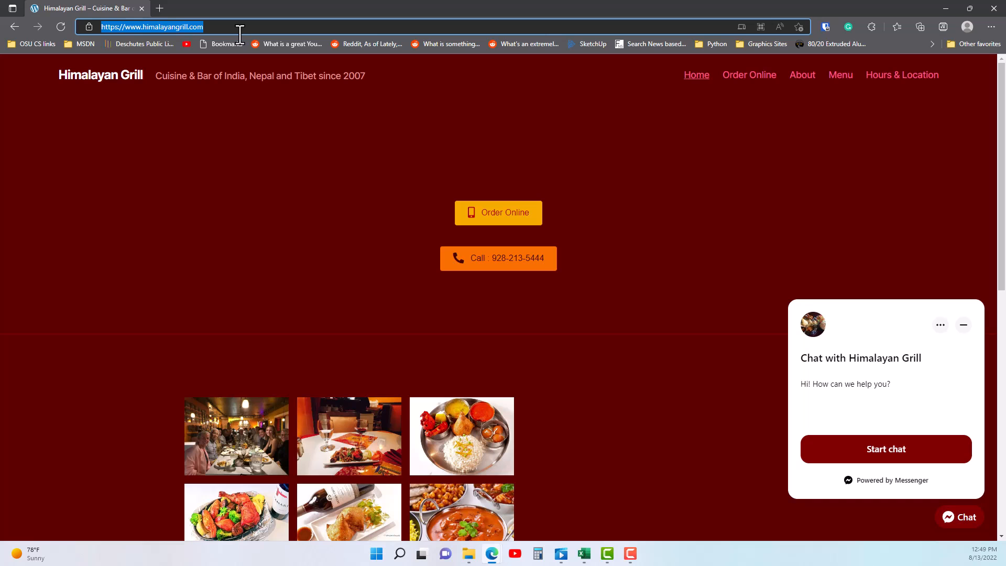
click(943, 11)
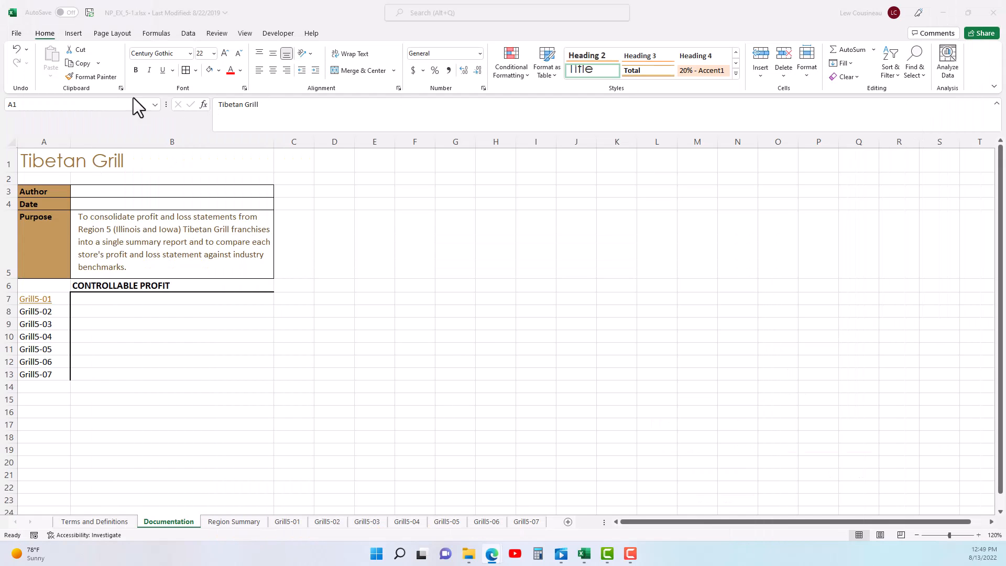
right_click(31, 159)
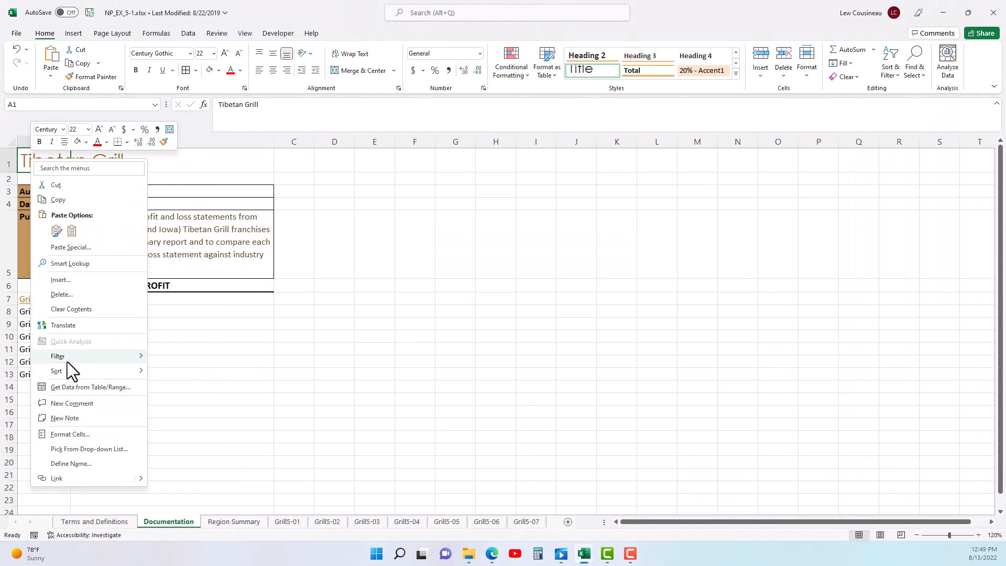
click(74, 477)
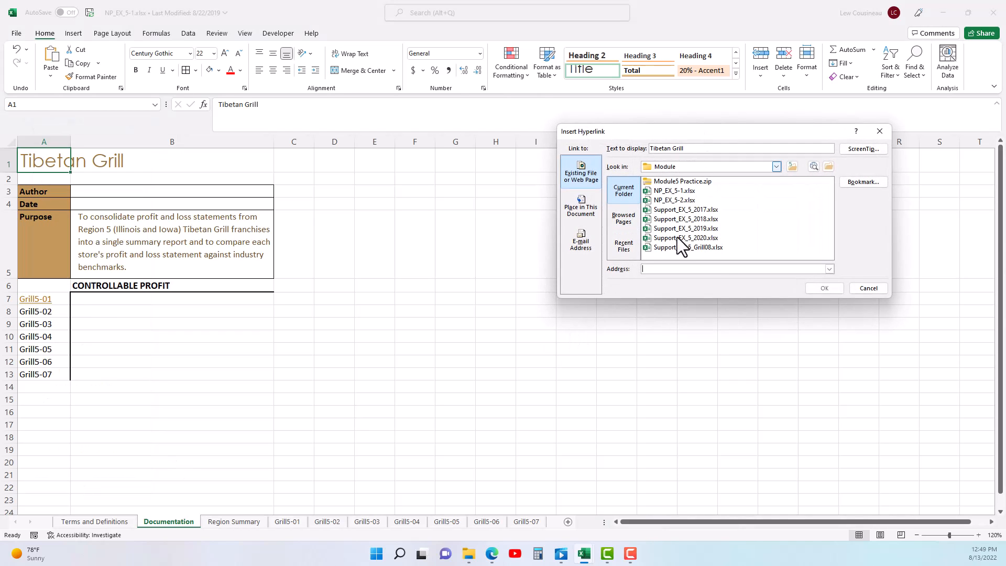
key(ctrl+v)
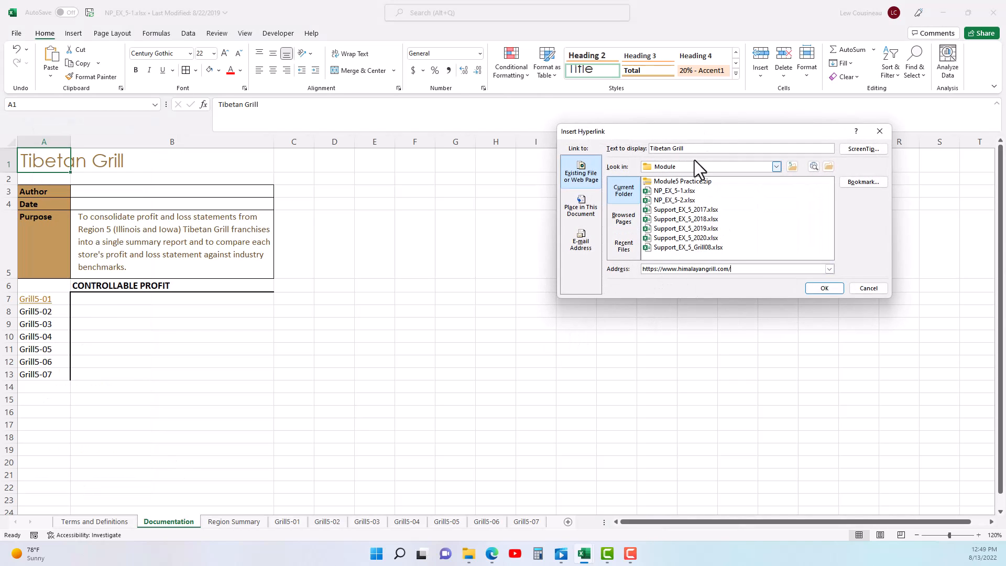
click(827, 290)
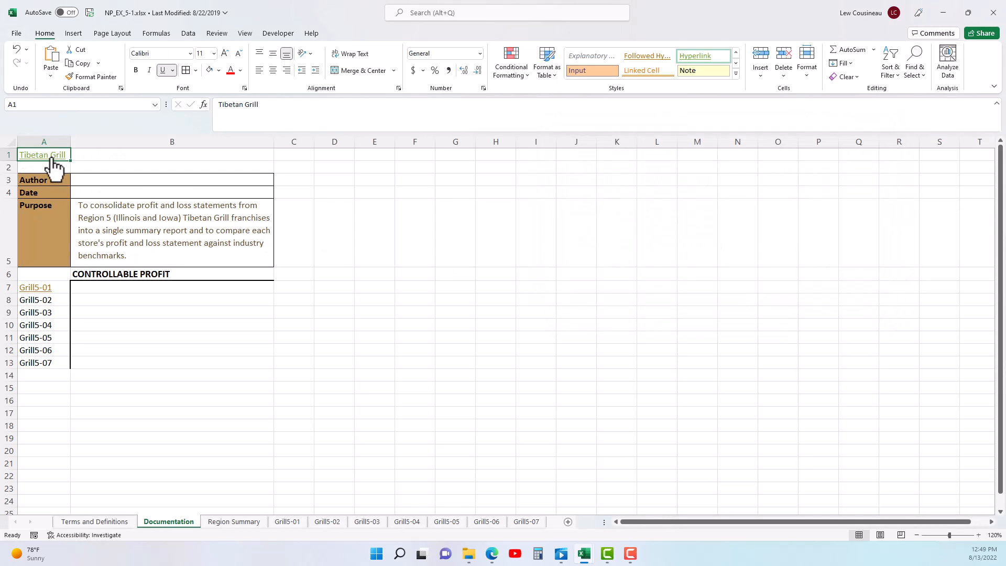
mouse_move(51, 157)
click(41, 156)
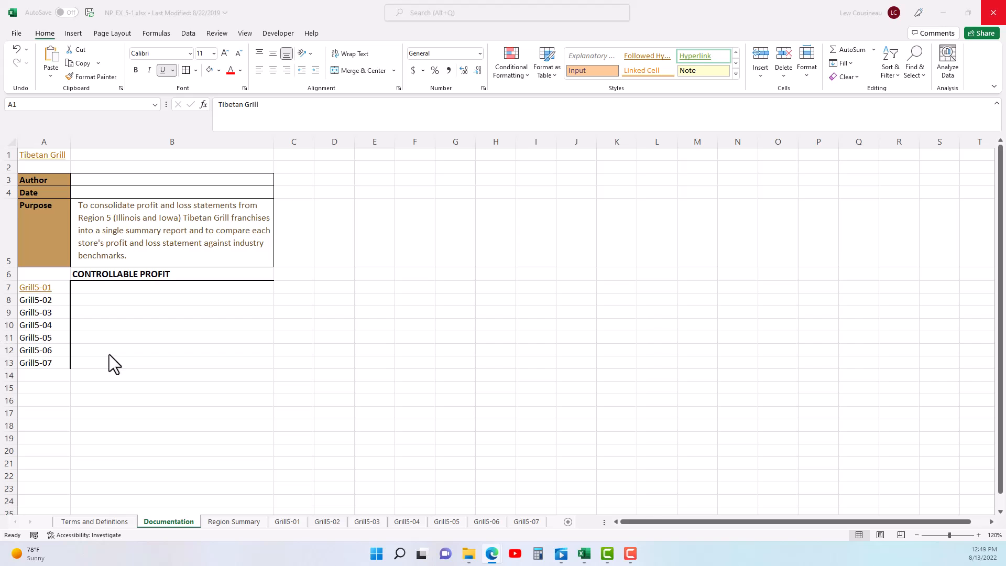
- Enter 25.25 as the controllable profit for Grill5-01 in cell B7
click(116, 289)
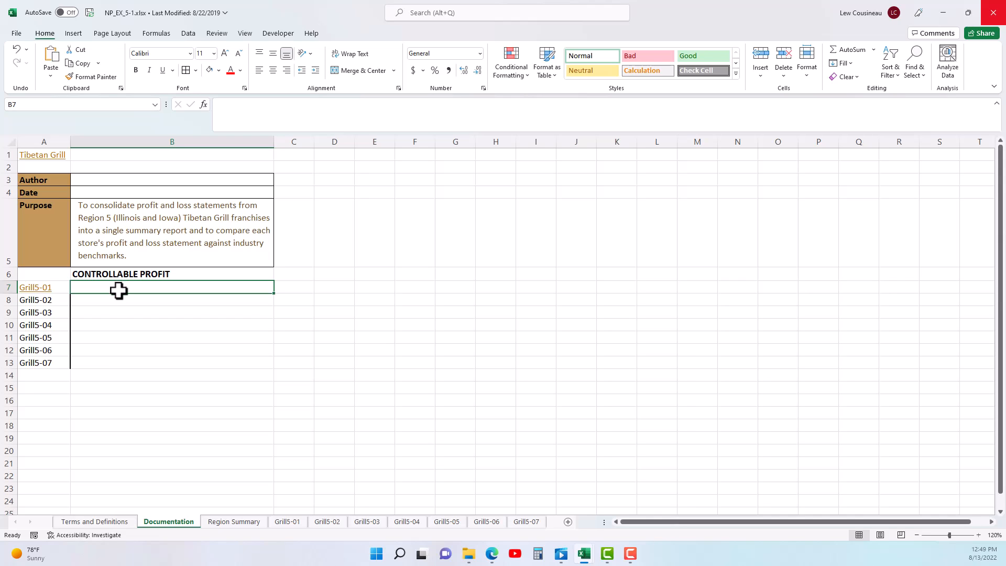
text(25.25)
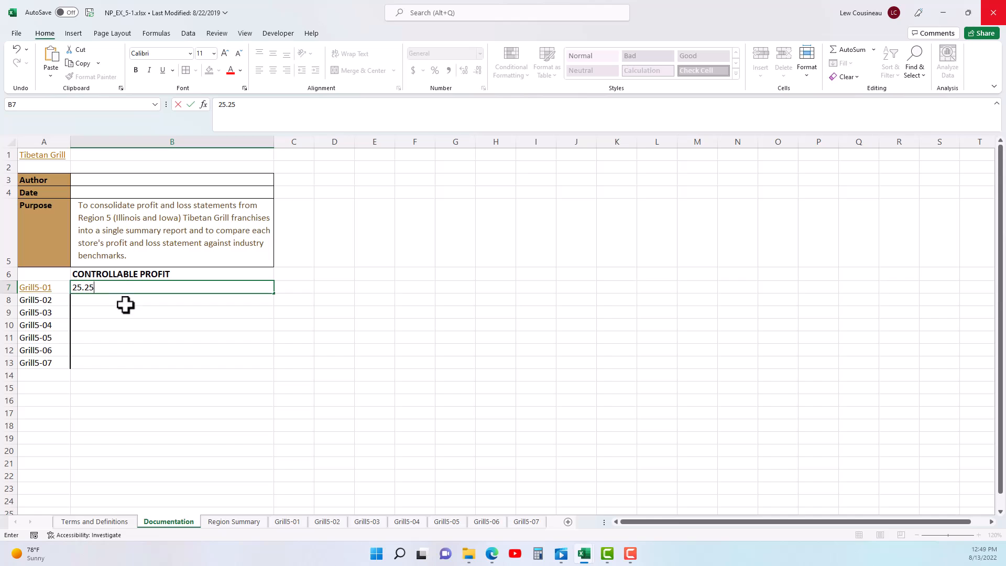
key(Return)
- Add a hyperlink to cell B7 that points to the existing file Document.docx in the CIS 125E folder
click(114, 290)
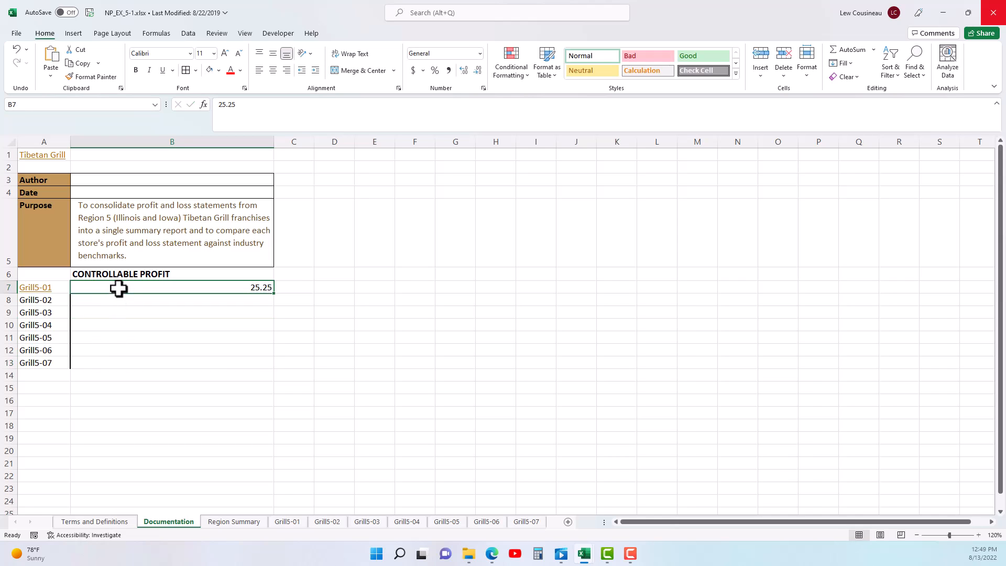
right_click(251, 289)
click(302, 532)
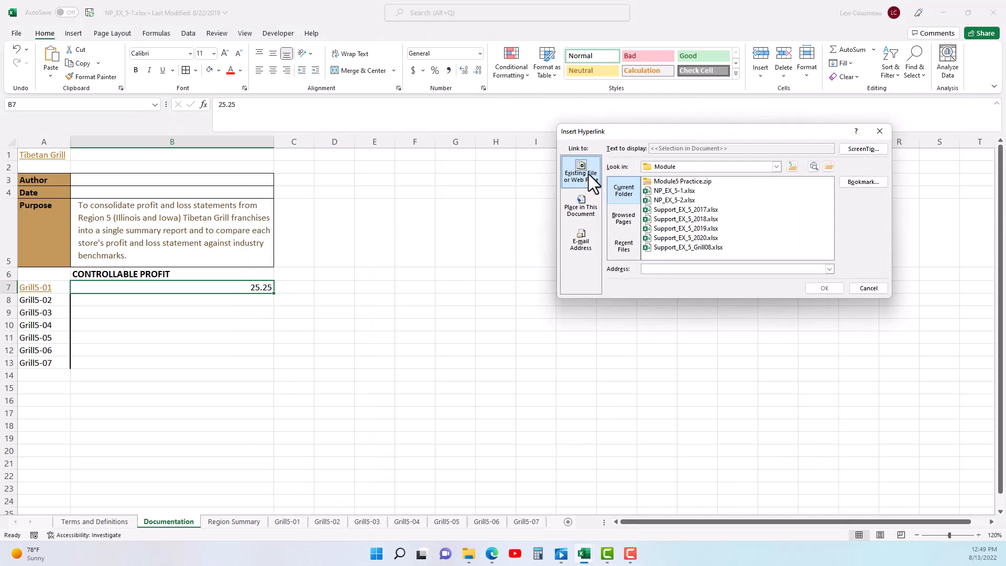
click(790, 170)
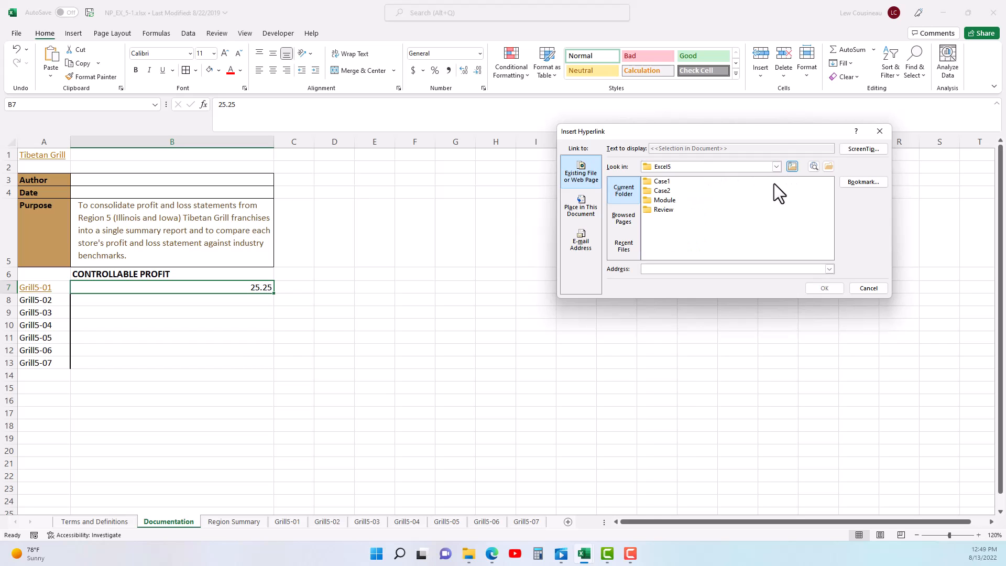
click(772, 168)
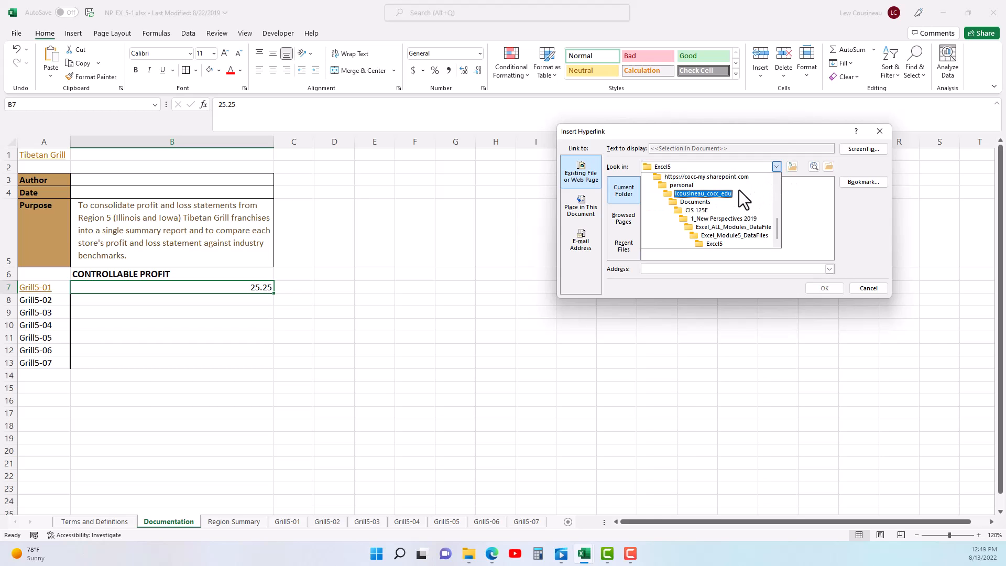
click(705, 209)
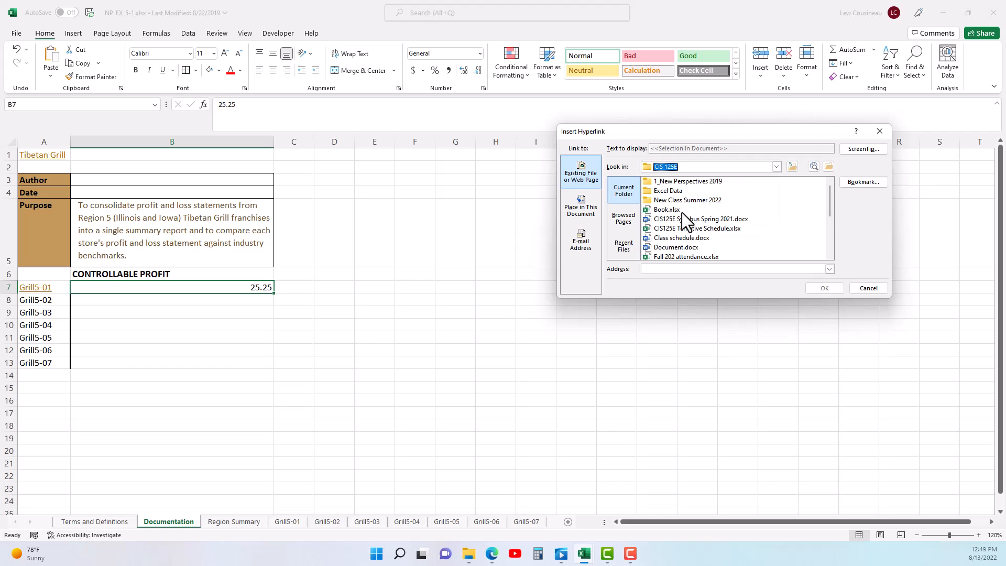
click(655, 248)
click(816, 288)
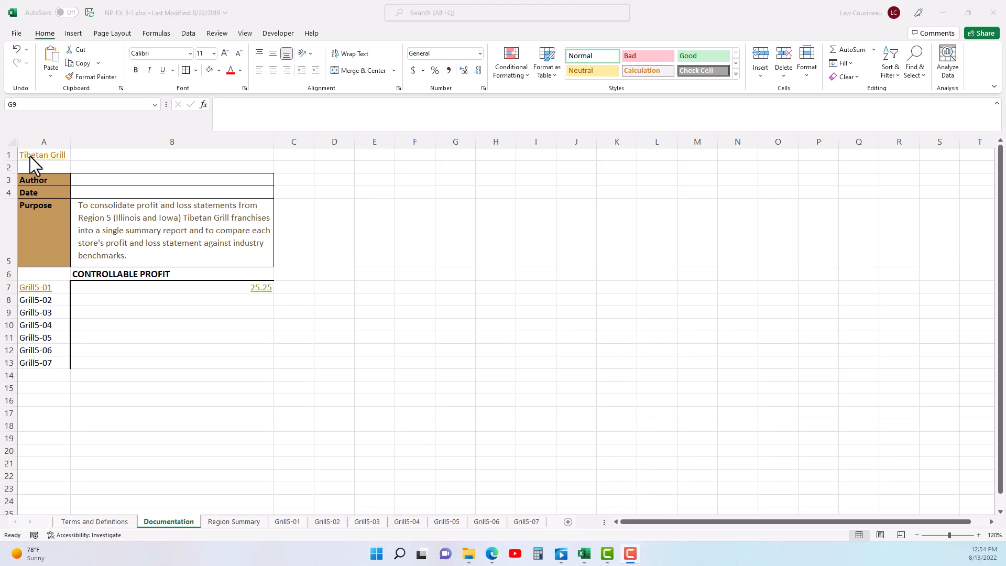
- Select the linked cell A1 without following its link and view the hyperlink commands available for cell A7
click(40, 167)
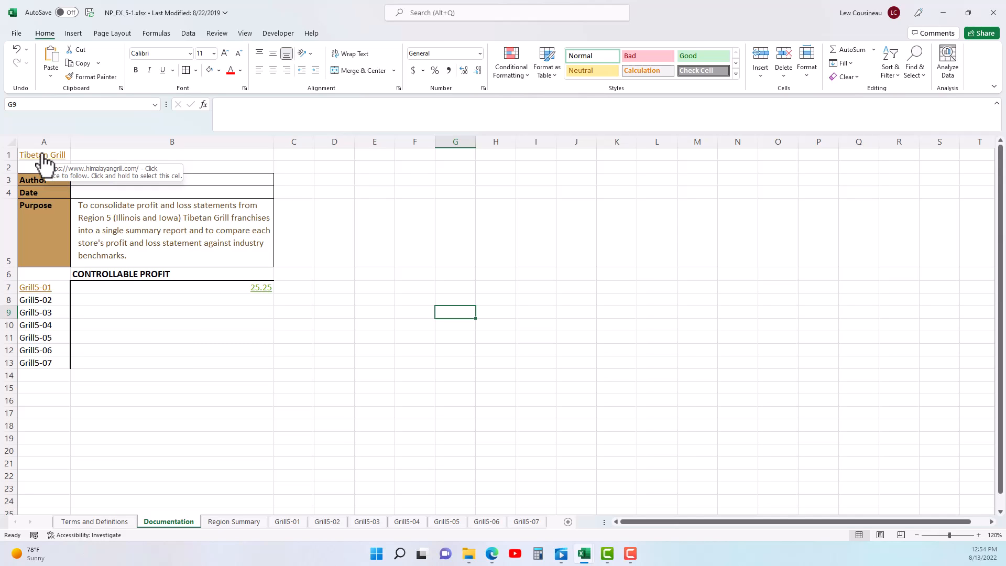
click(42, 155)
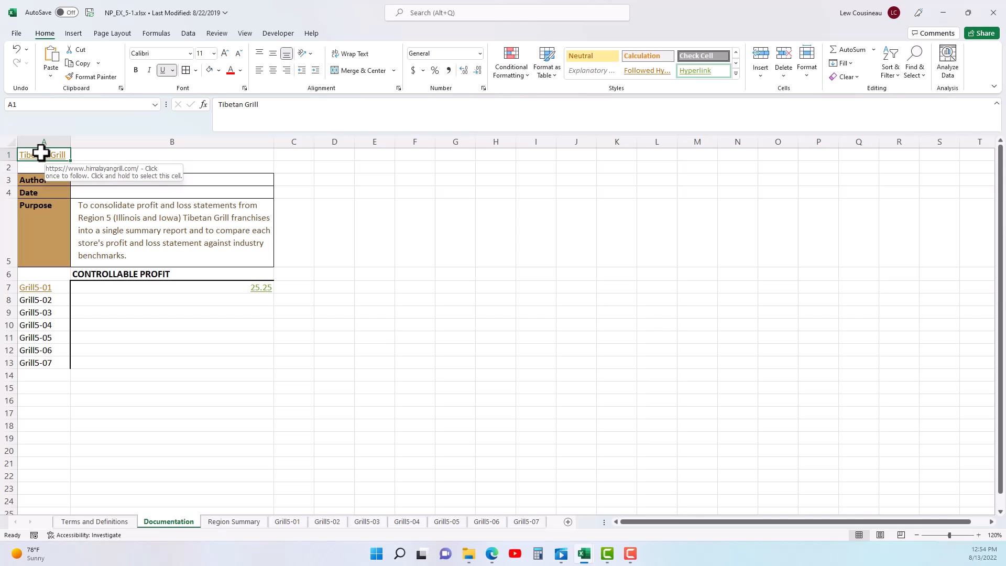
right_click(28, 286)
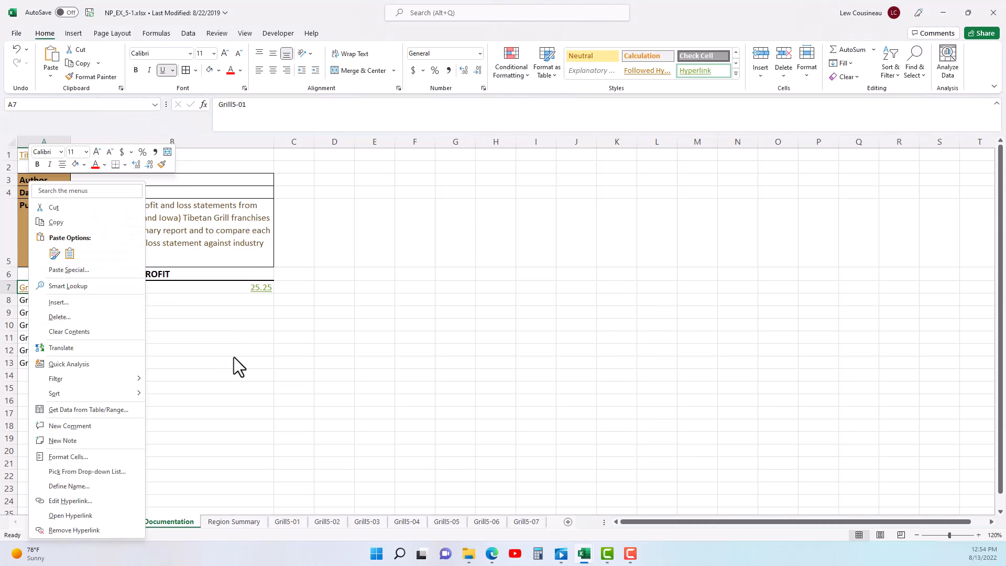
key(Escape)
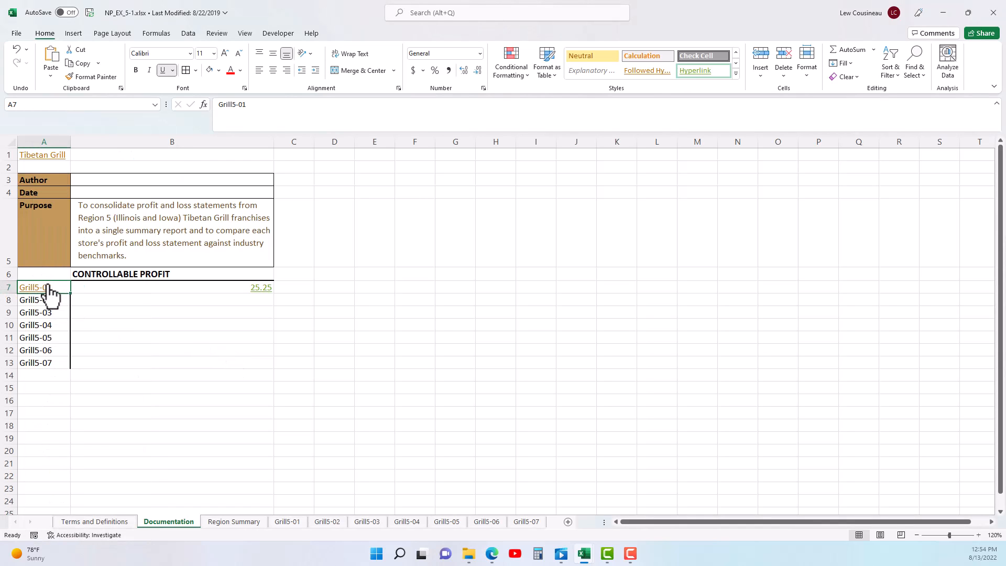
- With cell A1 selected, view the cell styles and the commands available for the Hyperlink style
click(41, 156)
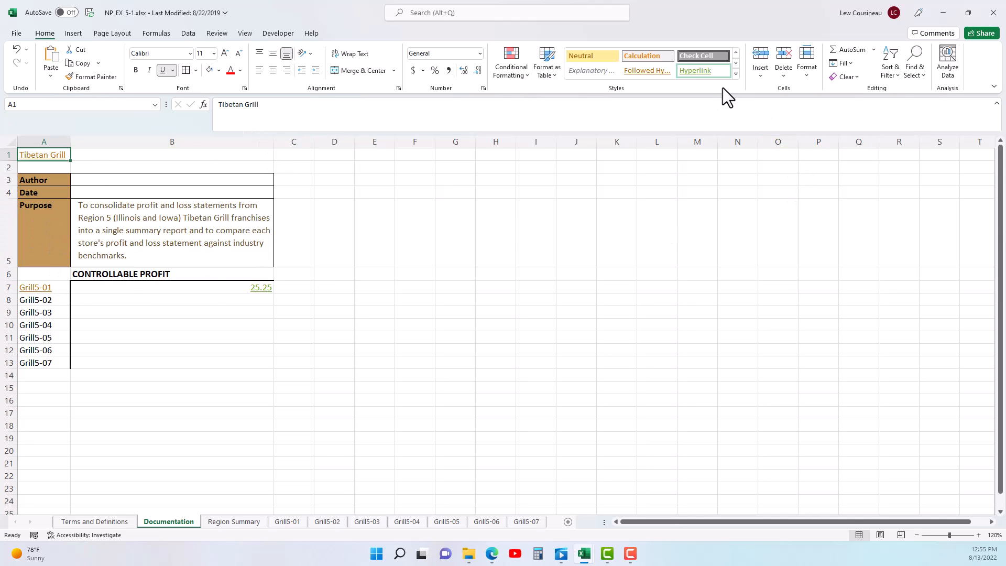
click(735, 74)
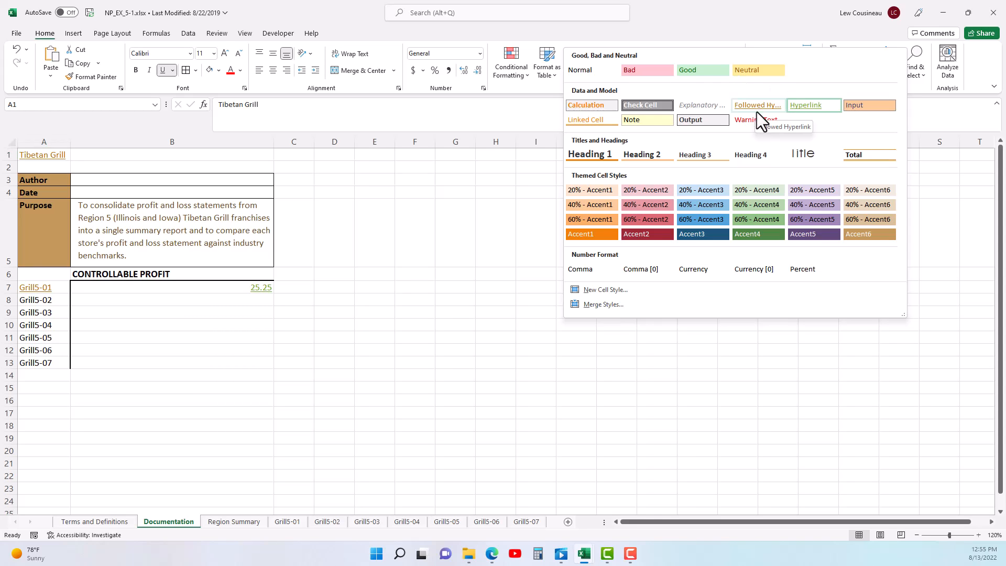
right_click(815, 105)
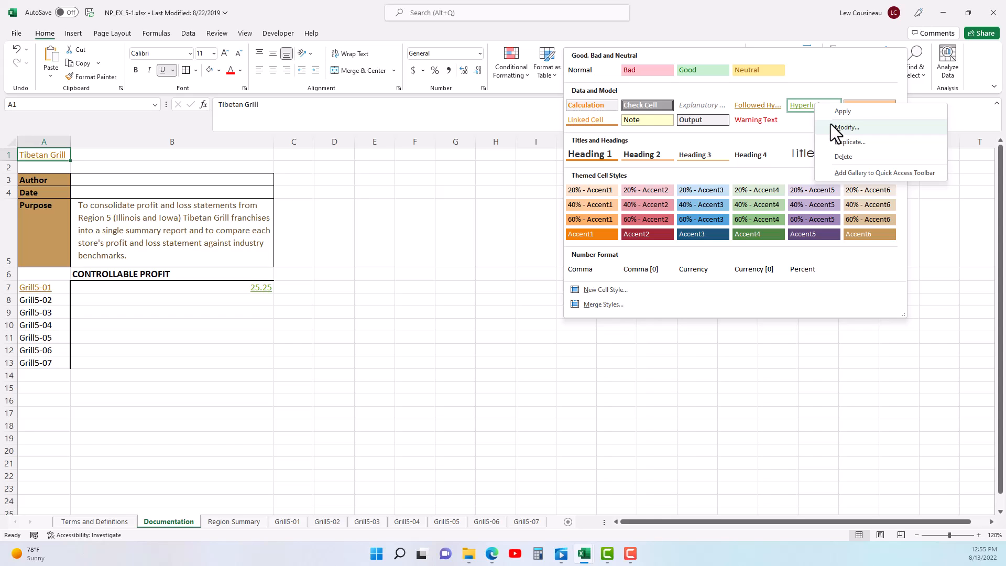
click(282, 380)
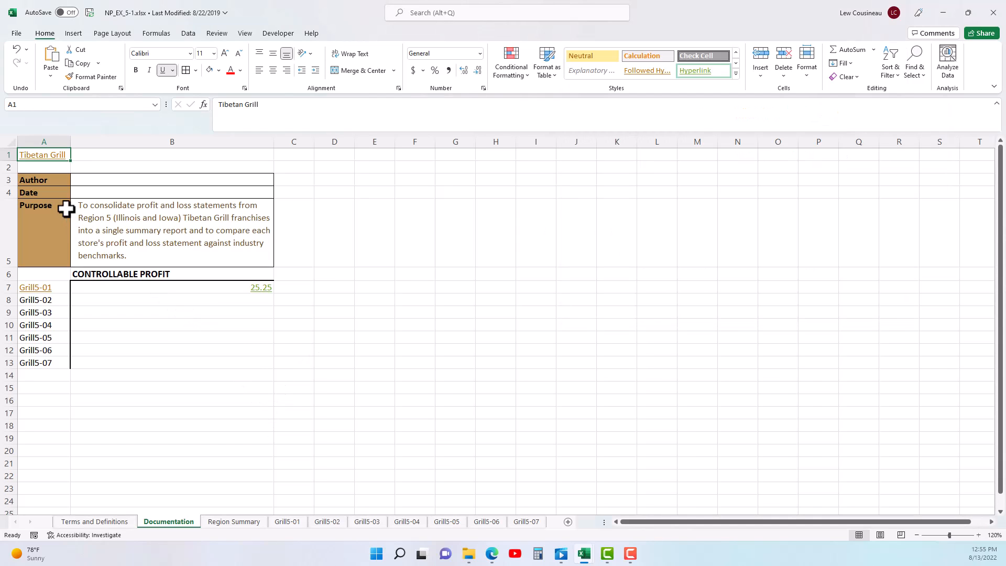
- Increase the font size of the linked title in cell A1 to 18 and remove its underline
click(224, 53)
click(225, 53)
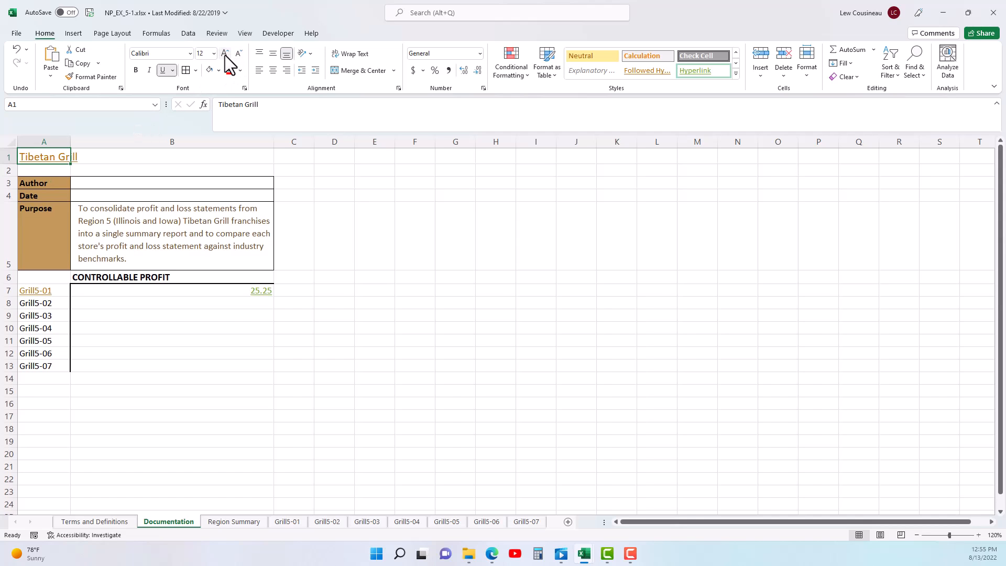
click(225, 53)
click(224, 54)
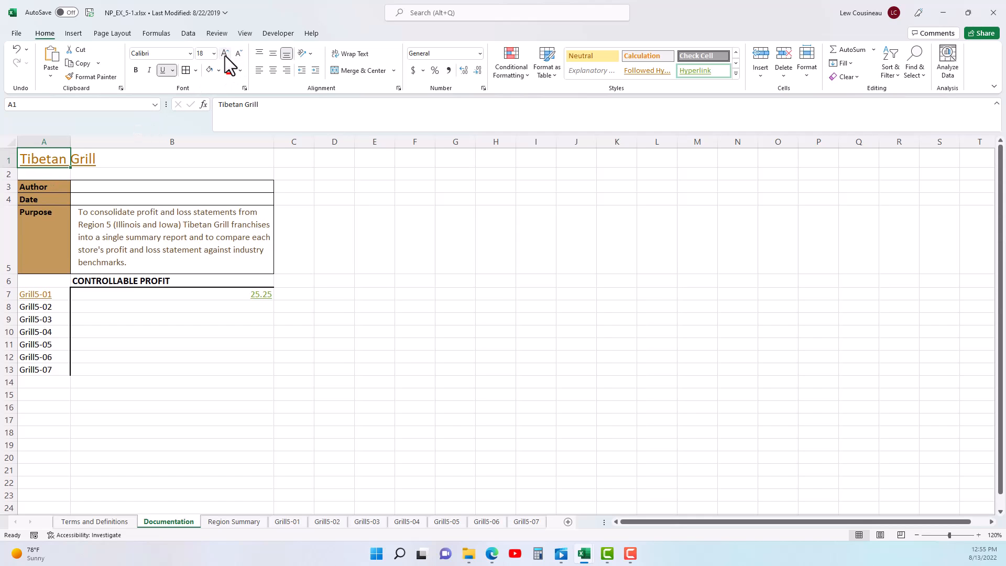
click(163, 71)
click(193, 381)
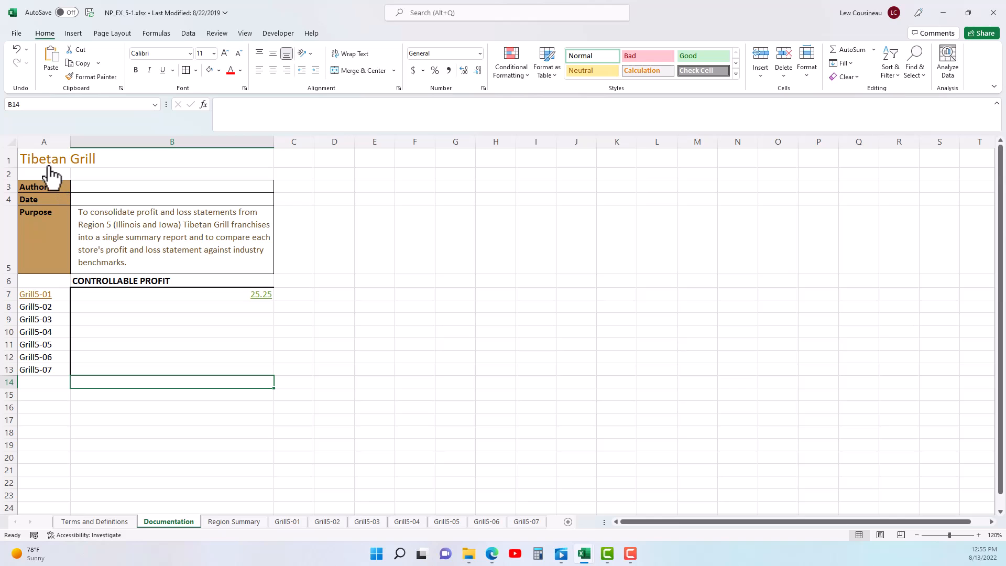